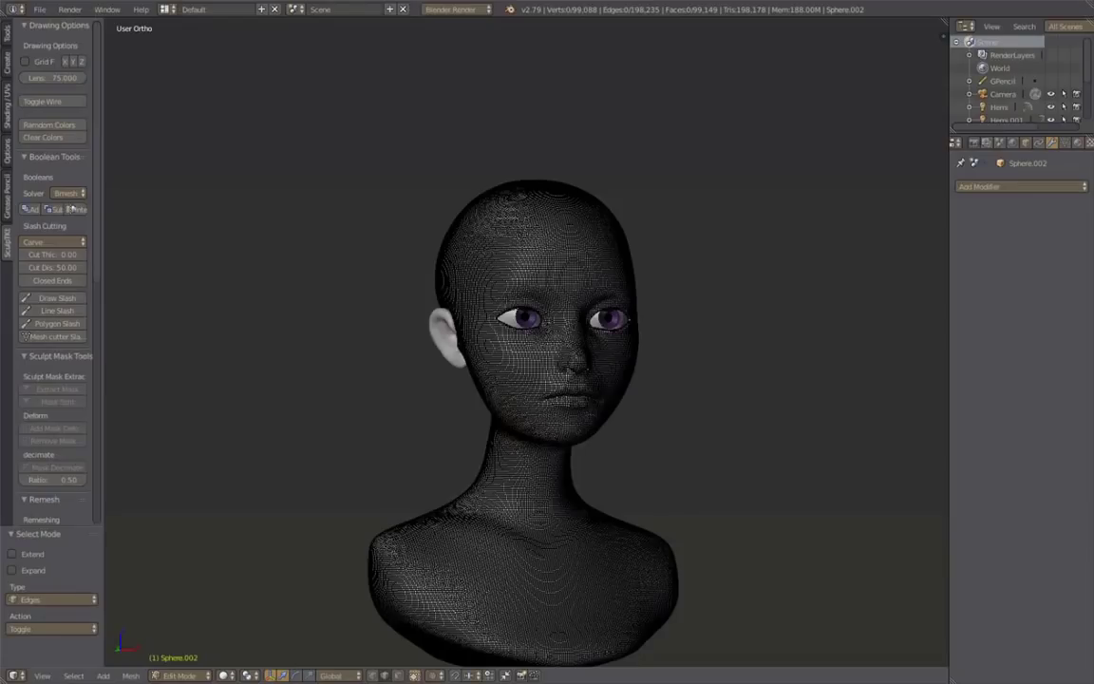
Step: Frame the face frontally and set the SculpTKt Mask Decimate ratio to 0.30
scroll(826, 449, up, 2)
scroll(786, 442, up, 2)
scroll(778, 450, up, 2)
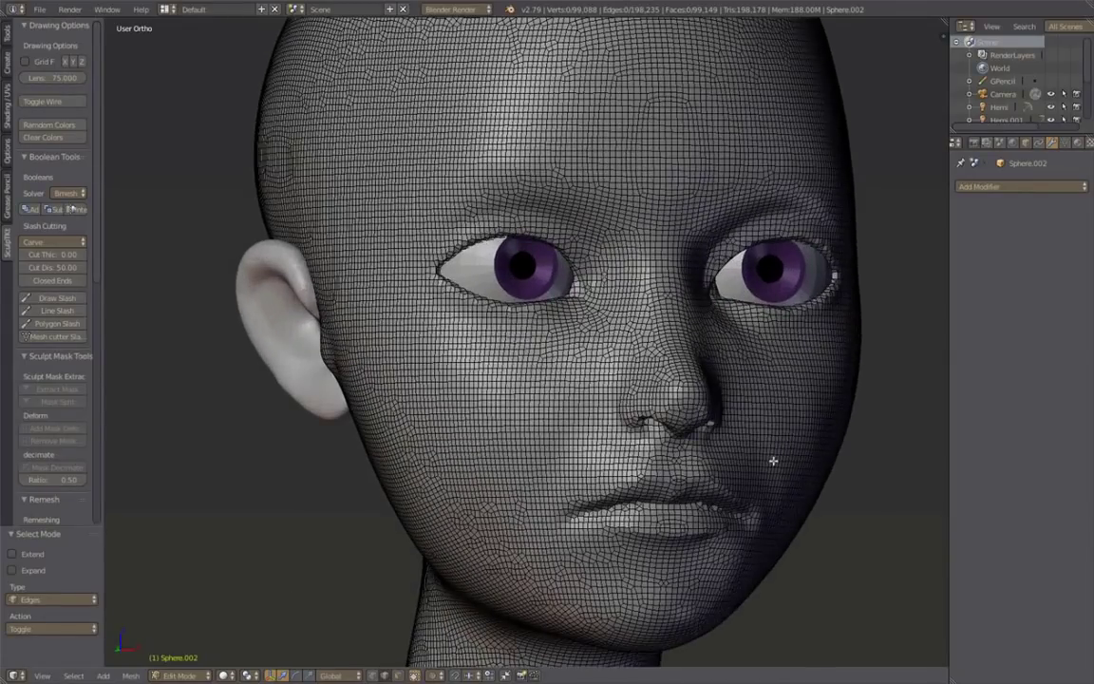
scroll(741, 427, up, 2)
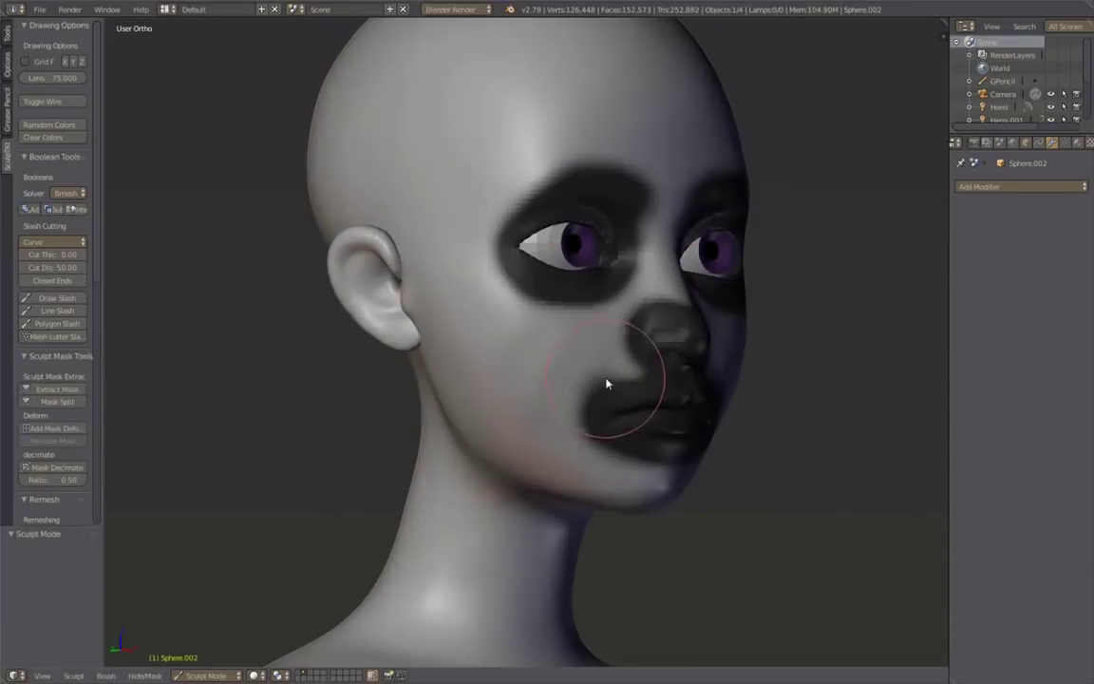
mouse_move(609, 353)
middle_down()
mouse_move(576, 432)
mouse_move(531, 371)
middle_up()
scroll(475, 284, up, 2)
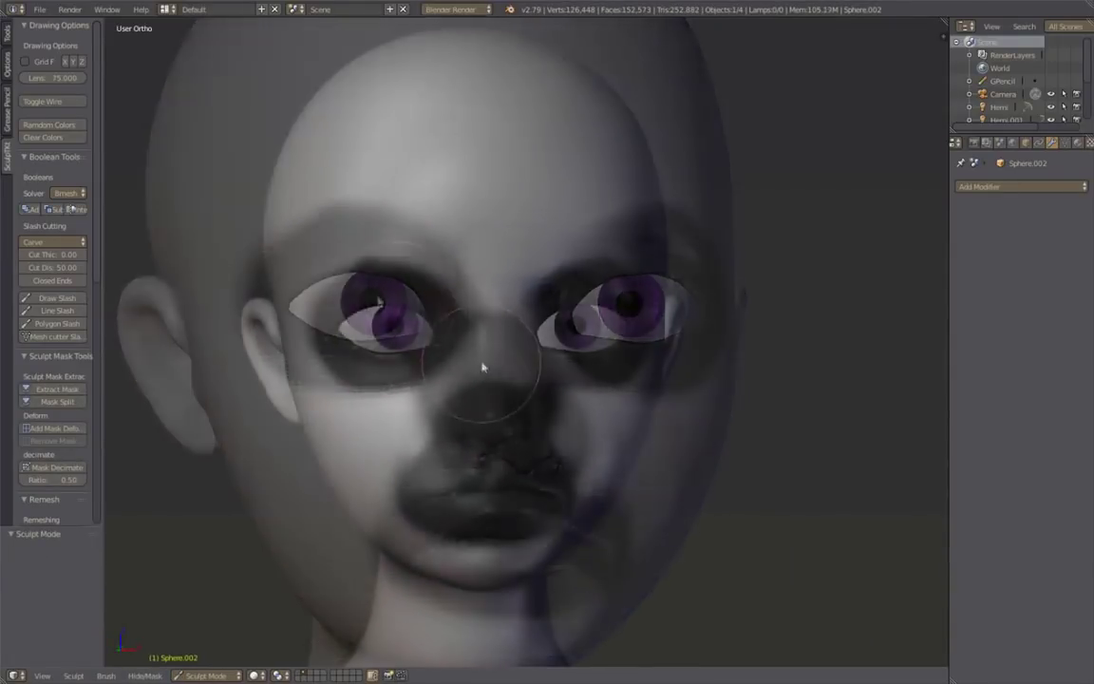
key(w)
text(.3)
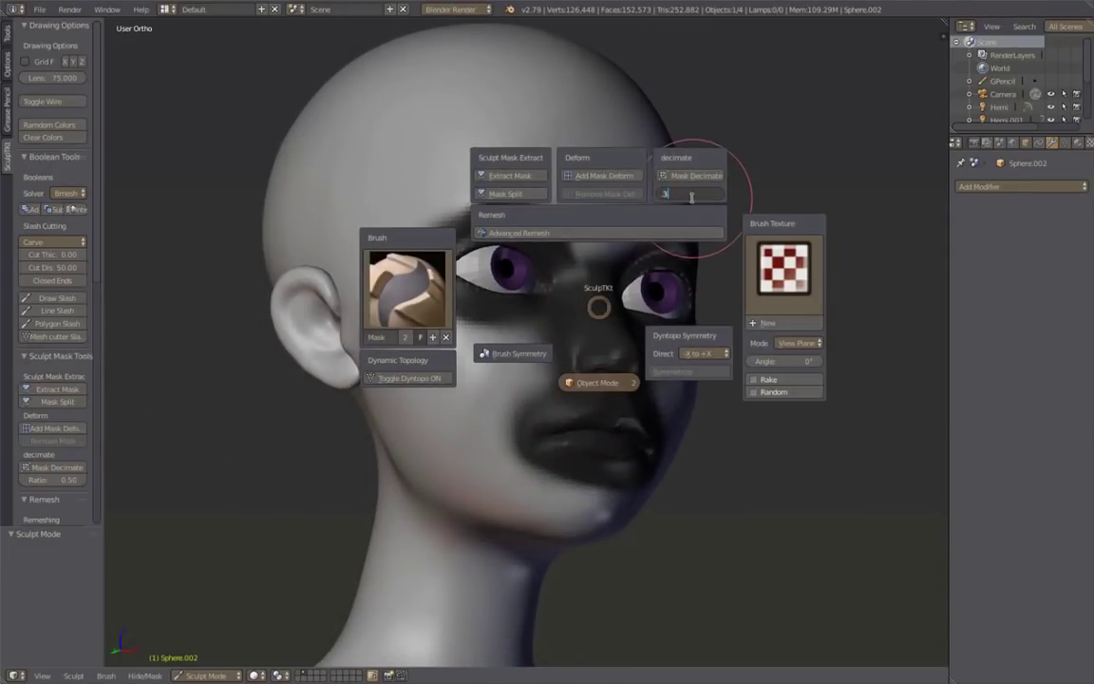
key(Return)
key(w)
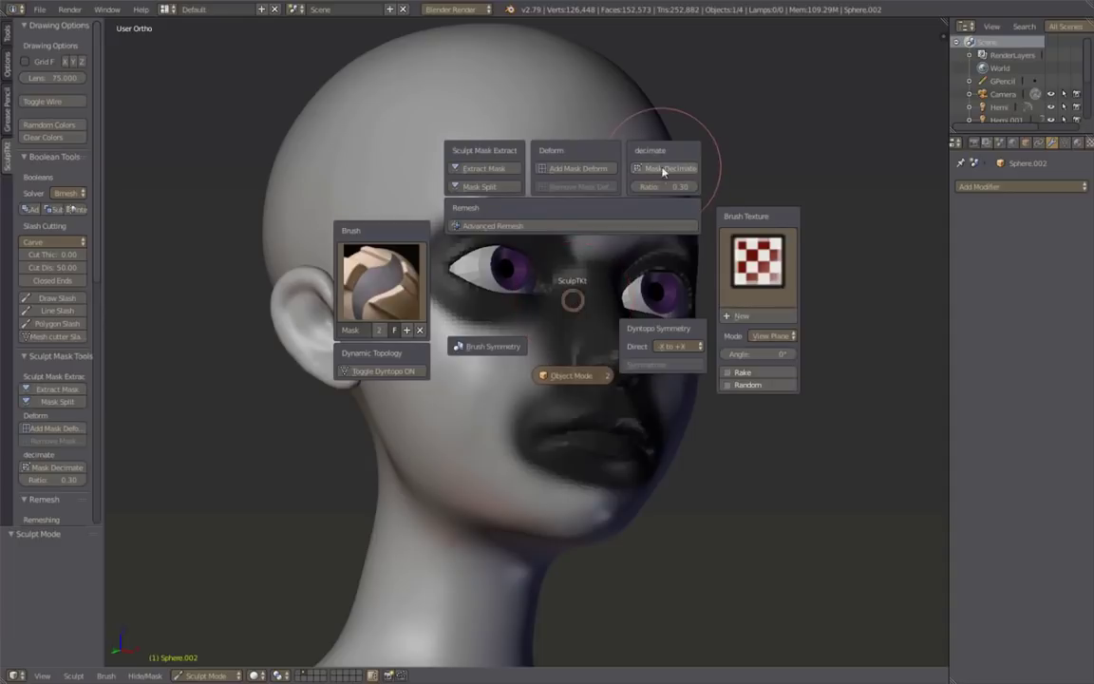
Step: Apply Mask Decimate to the masked eyes, nose and mouth area
click(553, 317)
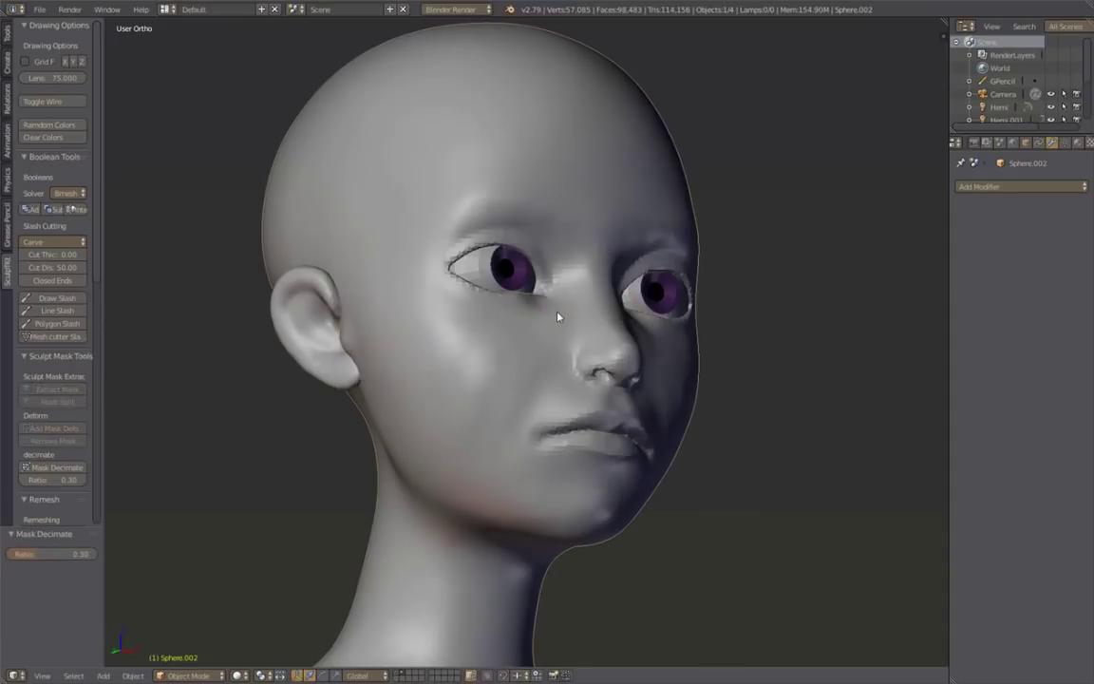
scroll(595, 360, up, 2)
scroll(594, 359, up, 2)
Step: Enter Edit Mode and inspect the decimated wireframe from the side and front
key(Tab)
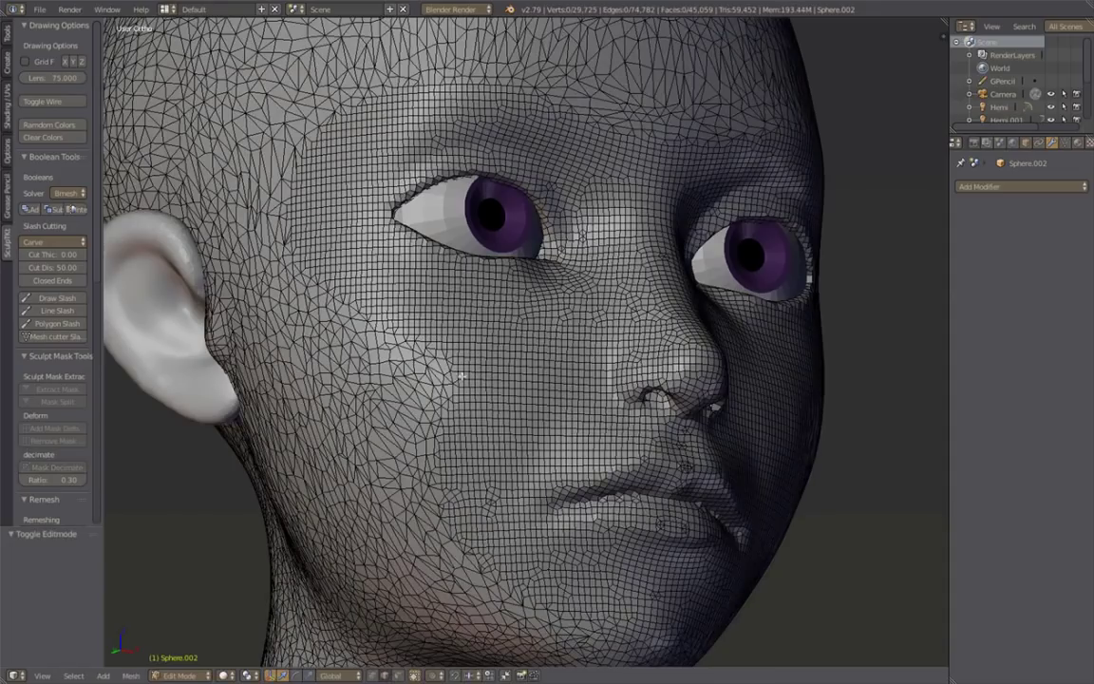
mouse_move(418, 339)
middle_down()
mouse_move(513, 377)
mouse_move(402, 380)
middle_up()
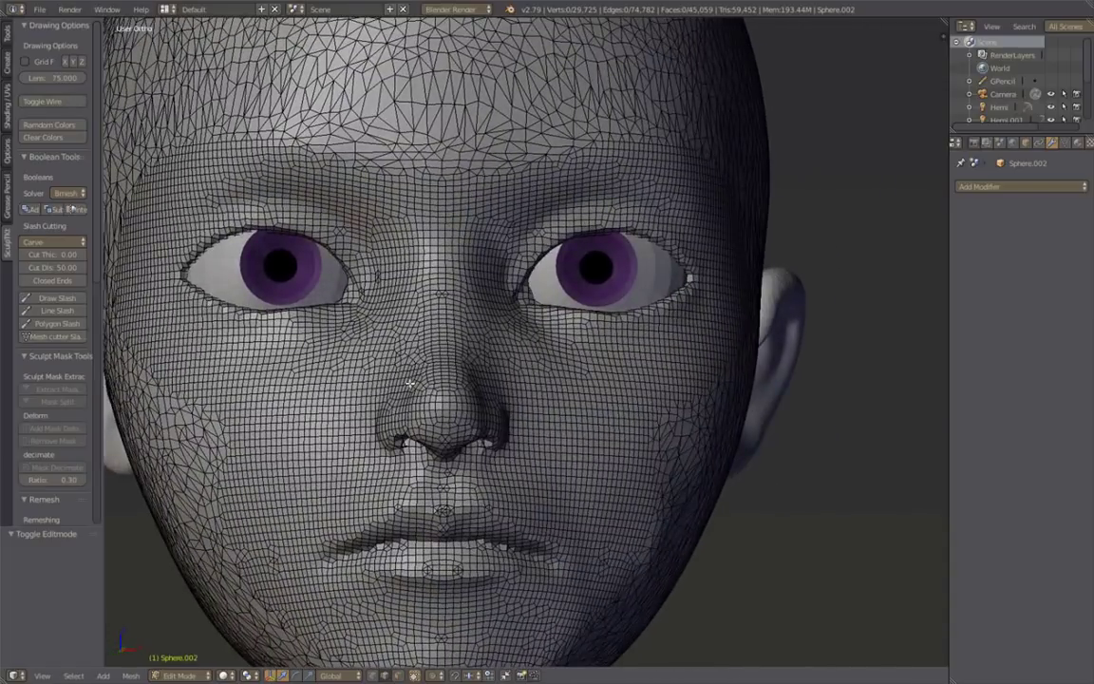
mouse_move(401, 318)
shift+middle_down()
mouse_move(402, 407)
mouse_move(292, 406)
mouse_move(418, 334)
mouse_move(285, 365)
shift+middle_up()
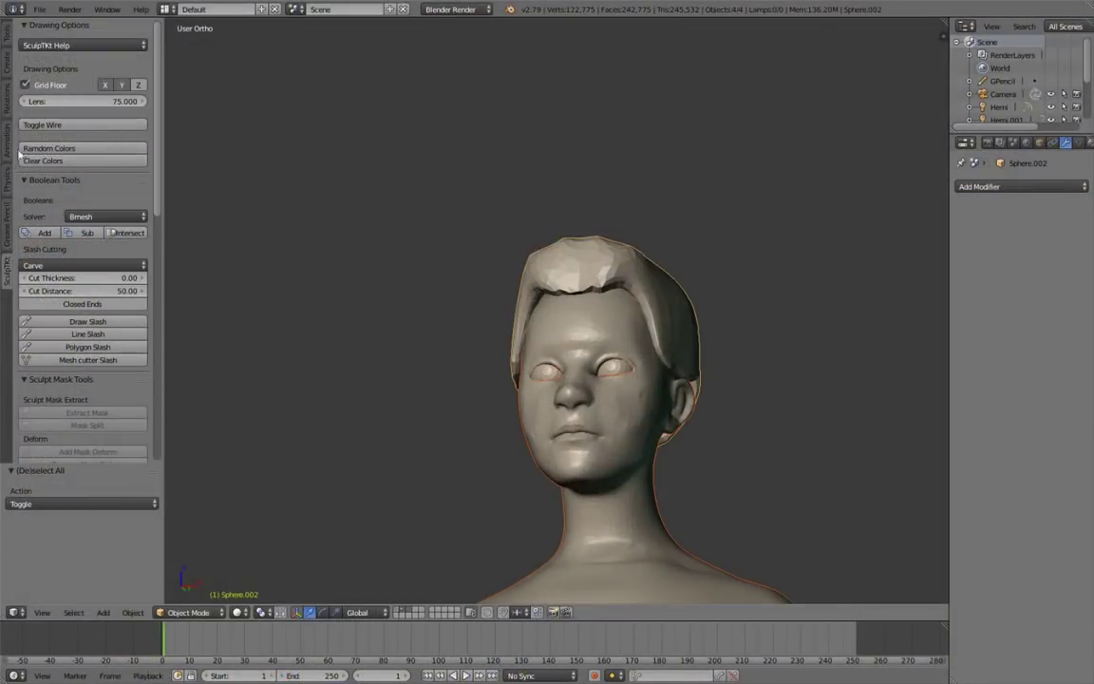
Step: Reroll Random Colors seven times until head, hair and eyes look distinct
click(38, 149)
click(38, 149)
click(38, 149)
click(38, 149)
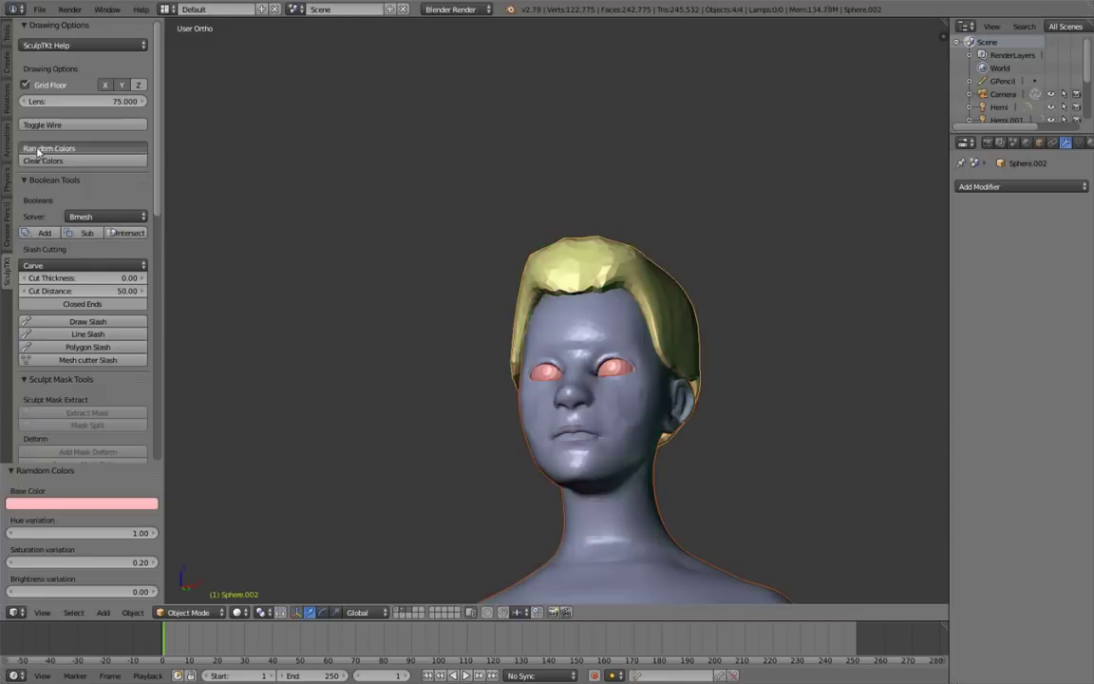
click(38, 149)
click(38, 149)
click(38, 149)
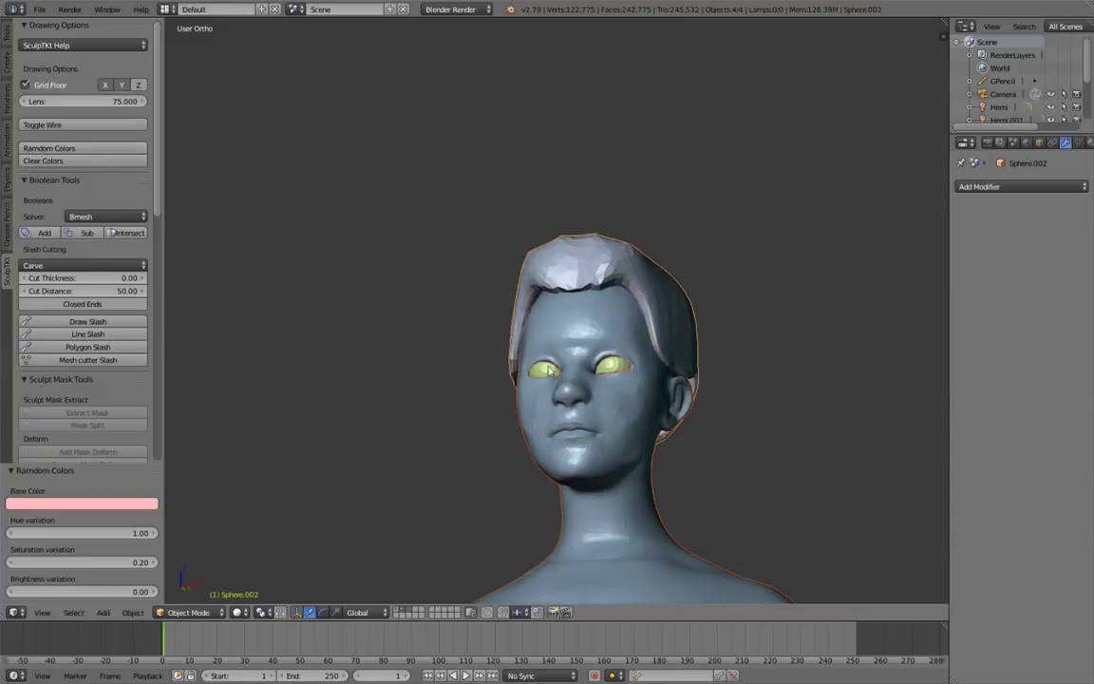
shift+middle_drag(549, 371, 392, 222)
scroll(392, 222, up, 2)
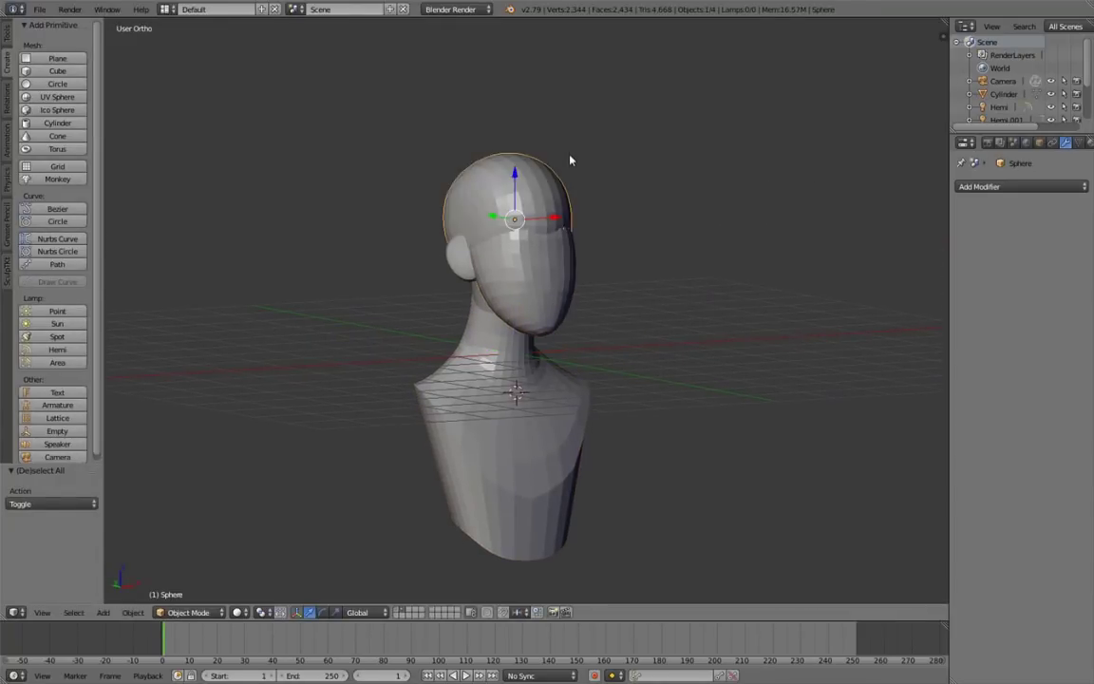
Step: Select all bust pieces and turn on their wireframe overlay with Toggle Wire
key(a)
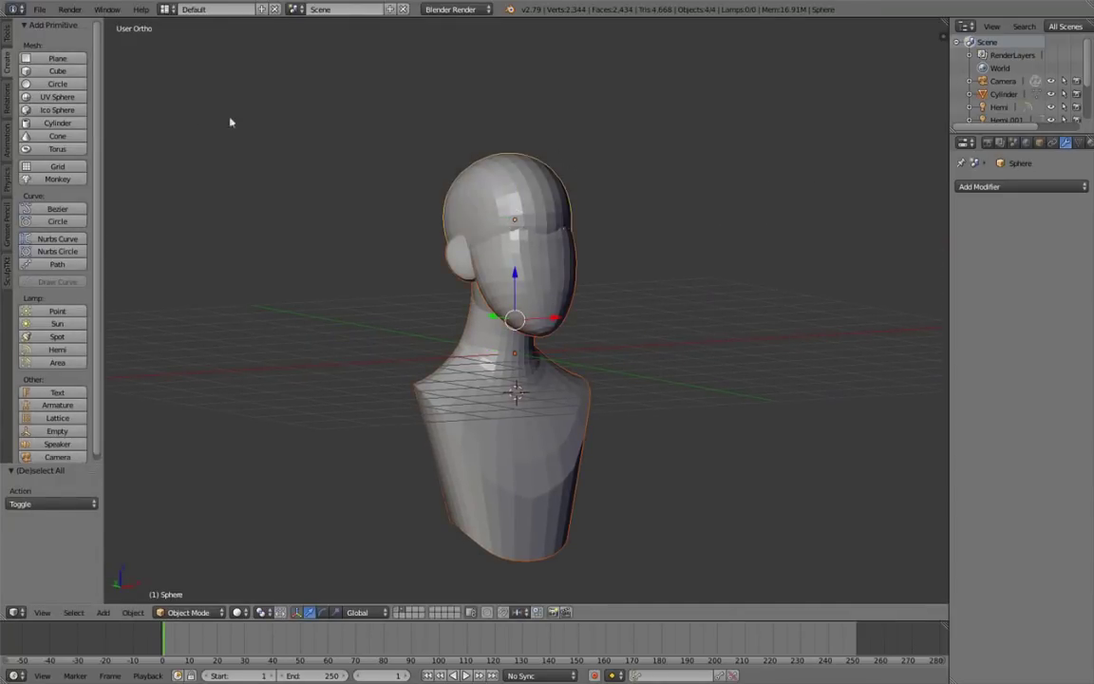
click(6, 258)
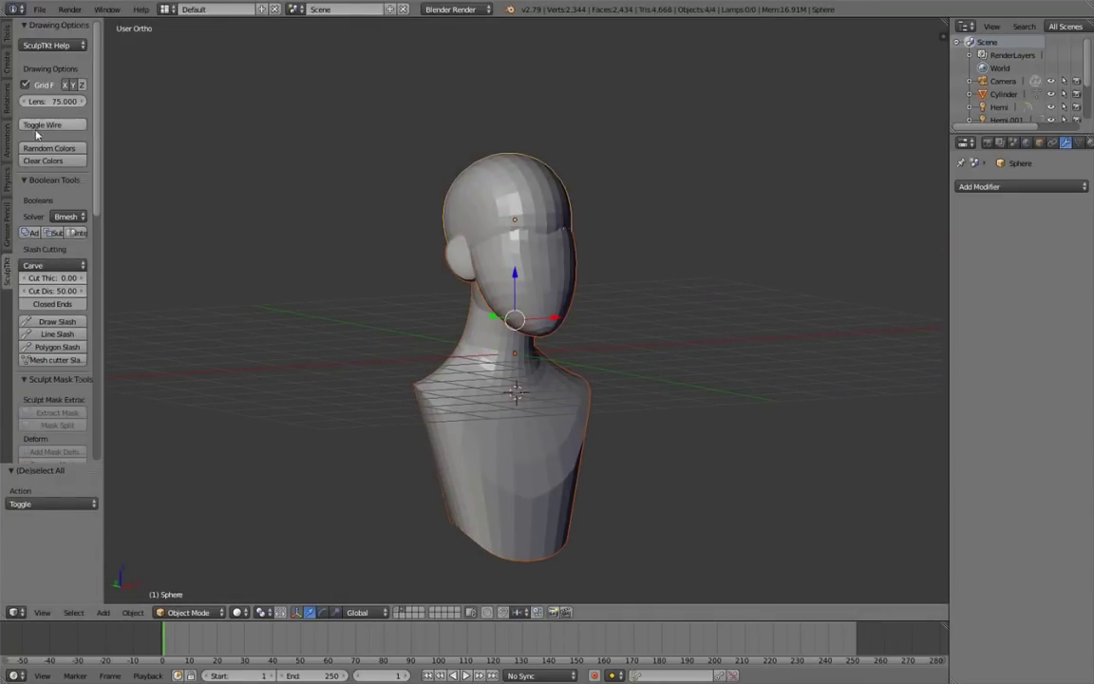
click(36, 127)
middle_drag(594, 346, 543, 347)
scroll(542, 347, up, 3)
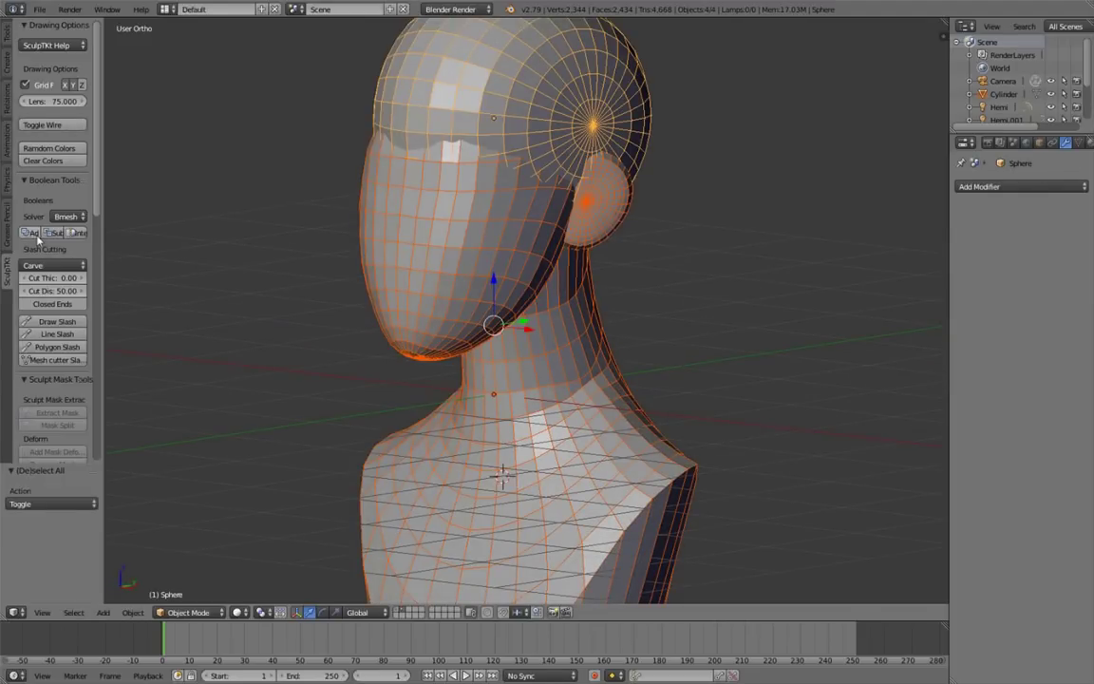
drag(101, 250, 160, 249)
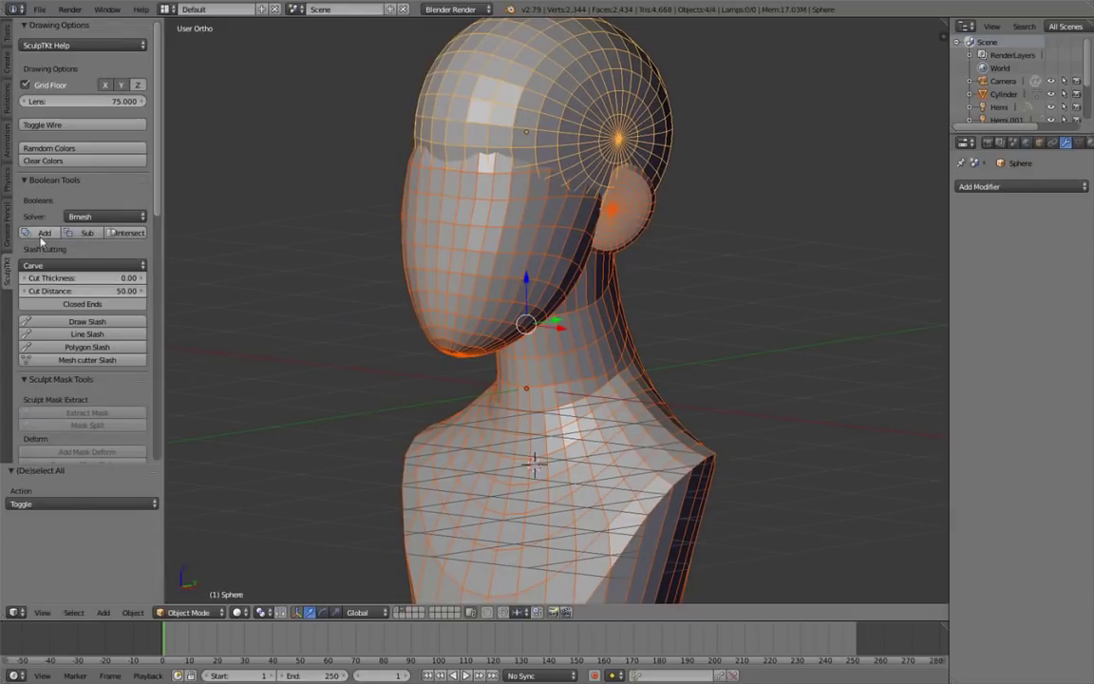
Step: Union the pieces with Boolean Tools Add, then select the merged bust
click(40, 233)
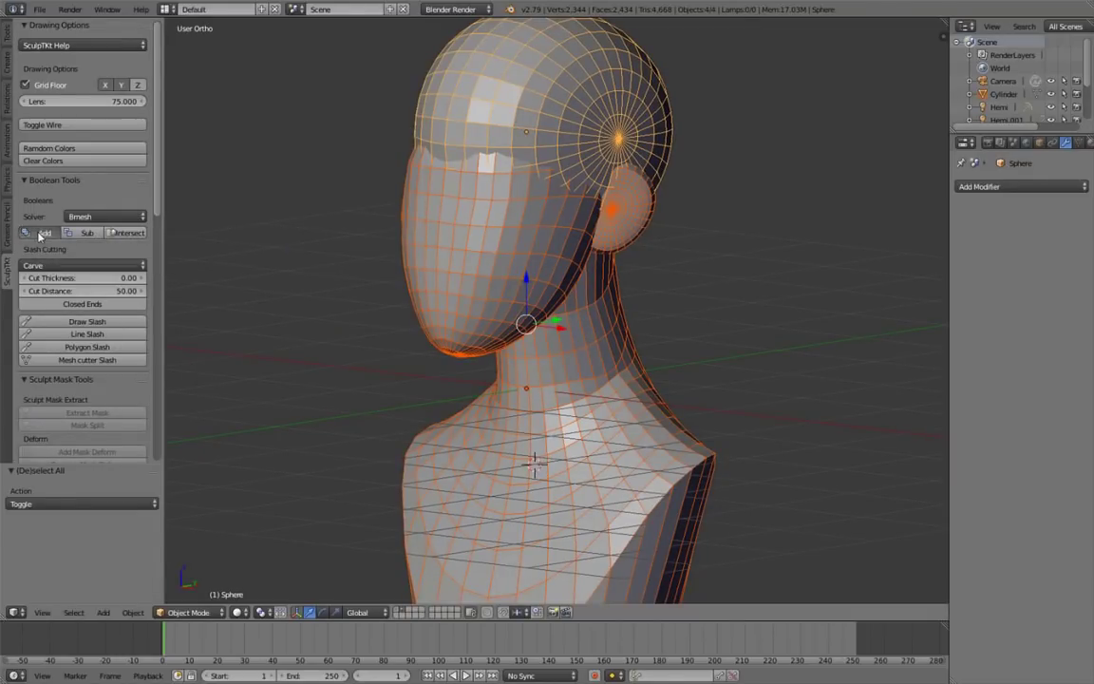
middle_drag(518, 340, 548, 395)
key(a)
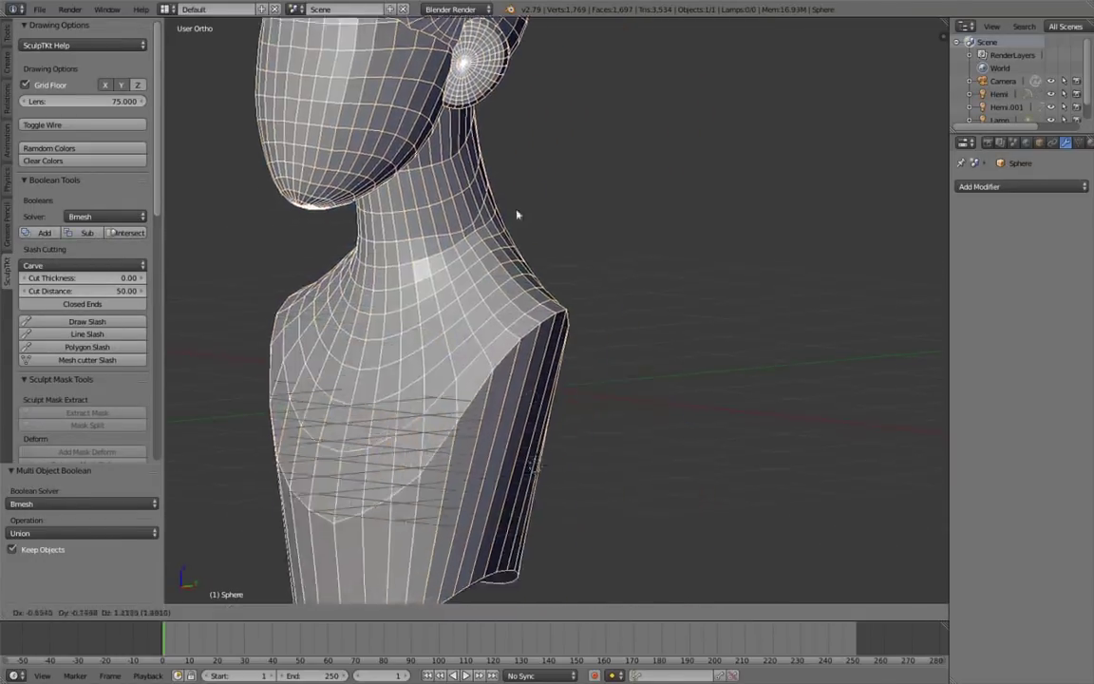
scroll(548, 389, down, 3)
mouse_move(548, 385)
middle_down()
mouse_move(483, 422)
mouse_move(547, 429)
middle_up()
right_click(575, 439)
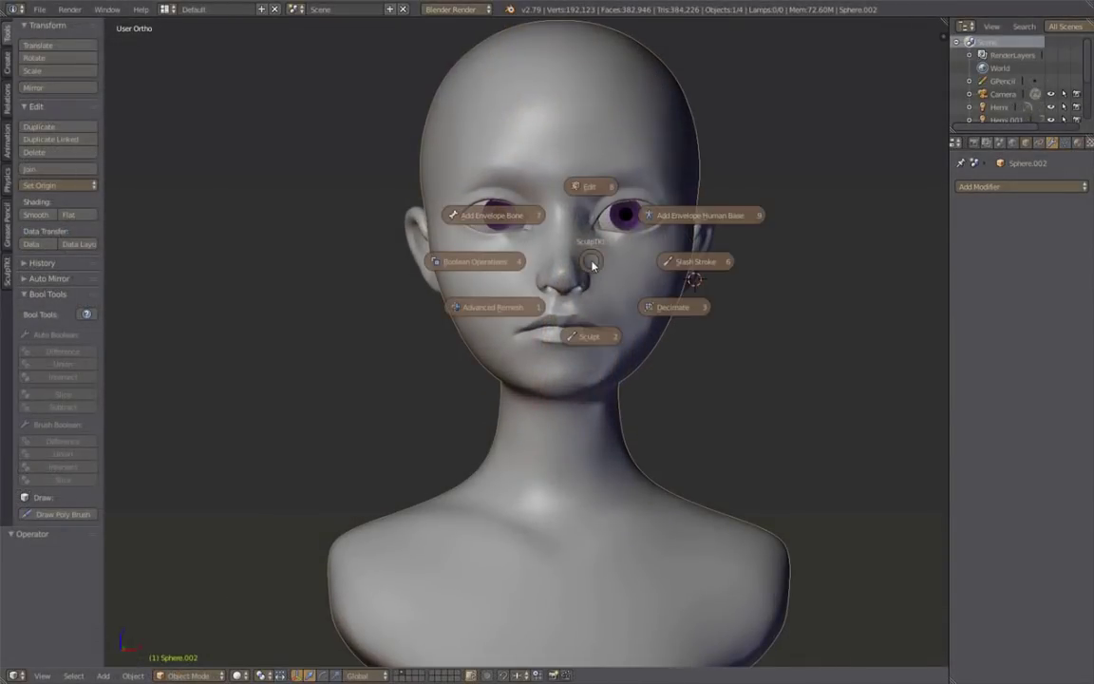
Step: Advanced Remesh the bust at octree depth 4 with Use Multires at level 4
click(506, 310)
drag(548, 313, 389, 200)
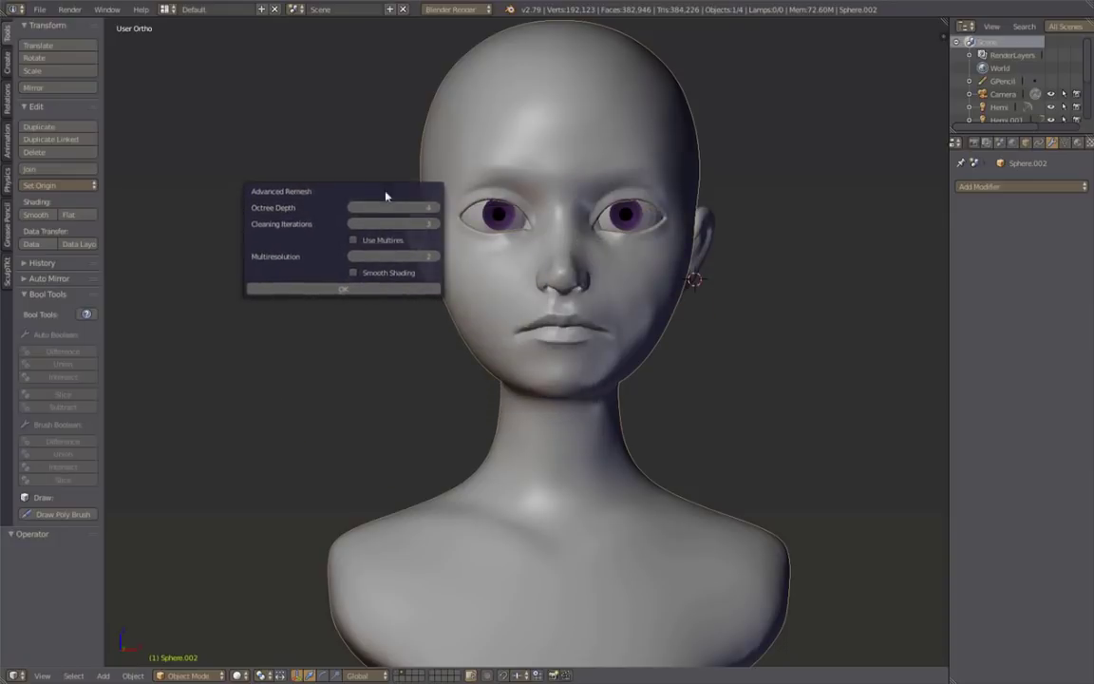
click(370, 238)
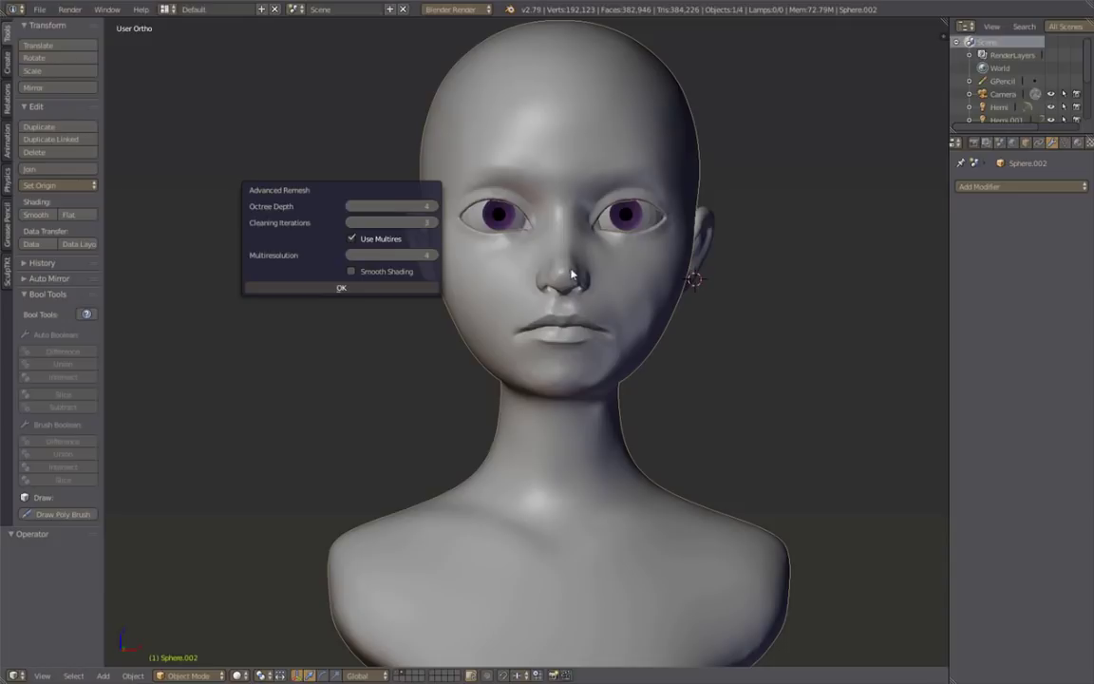
key(Return)
shift+middle_drag(631, 272, 769, 305)
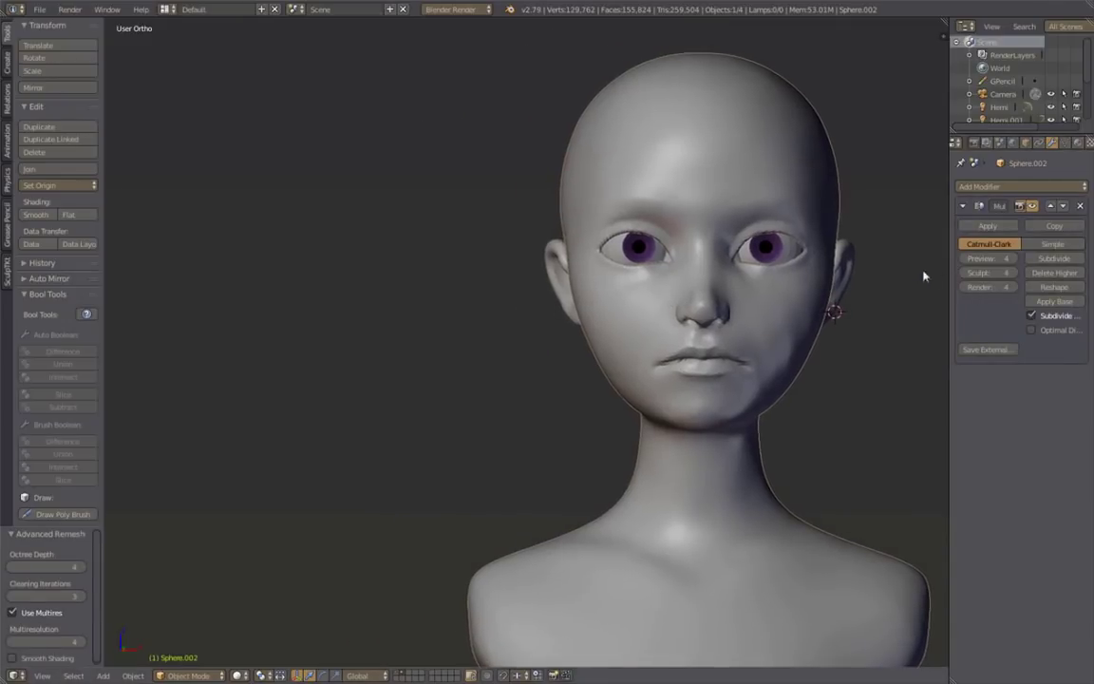
Step: Inspect the remeshed head's low-poly cage in Edit Mode, then return to Object Mode
scroll(923, 275, up, 2)
scroll(940, 269, up, 3)
scroll(770, 298, up, 1)
key(Tab)
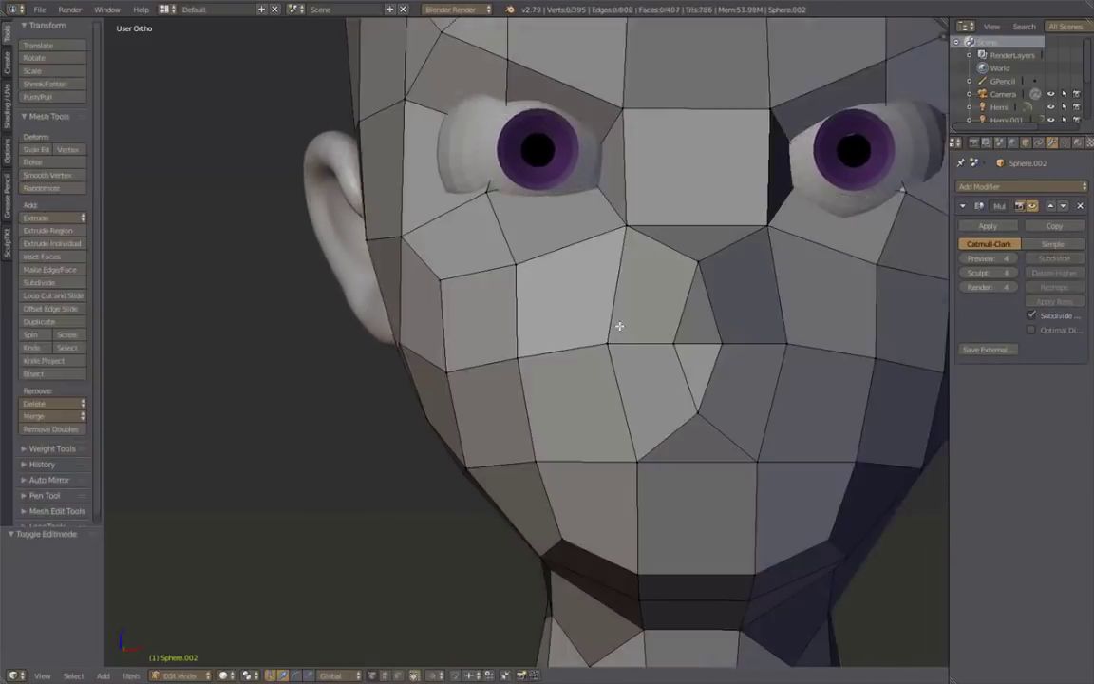
scroll(618, 323, down, 3)
mouse_move(618, 320)
middle_down()
mouse_move(646, 330)
mouse_move(621, 332)
middle_up()
key(Tab)
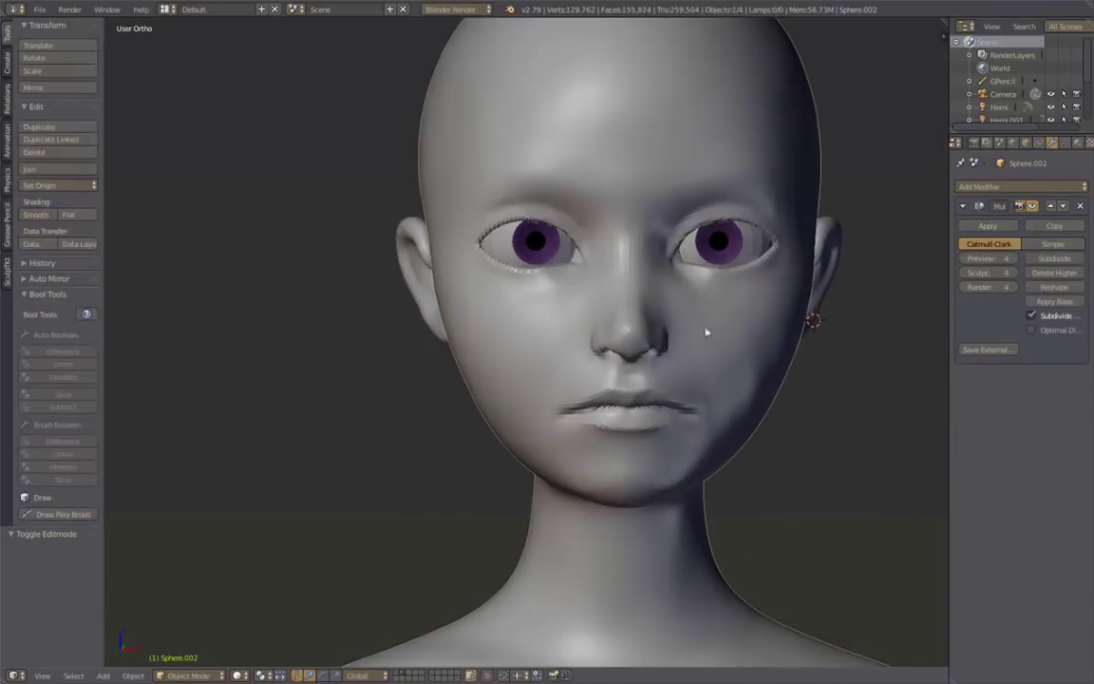
Step: Lower the Multires preview level three steps, then raise it two steps
click(967, 260)
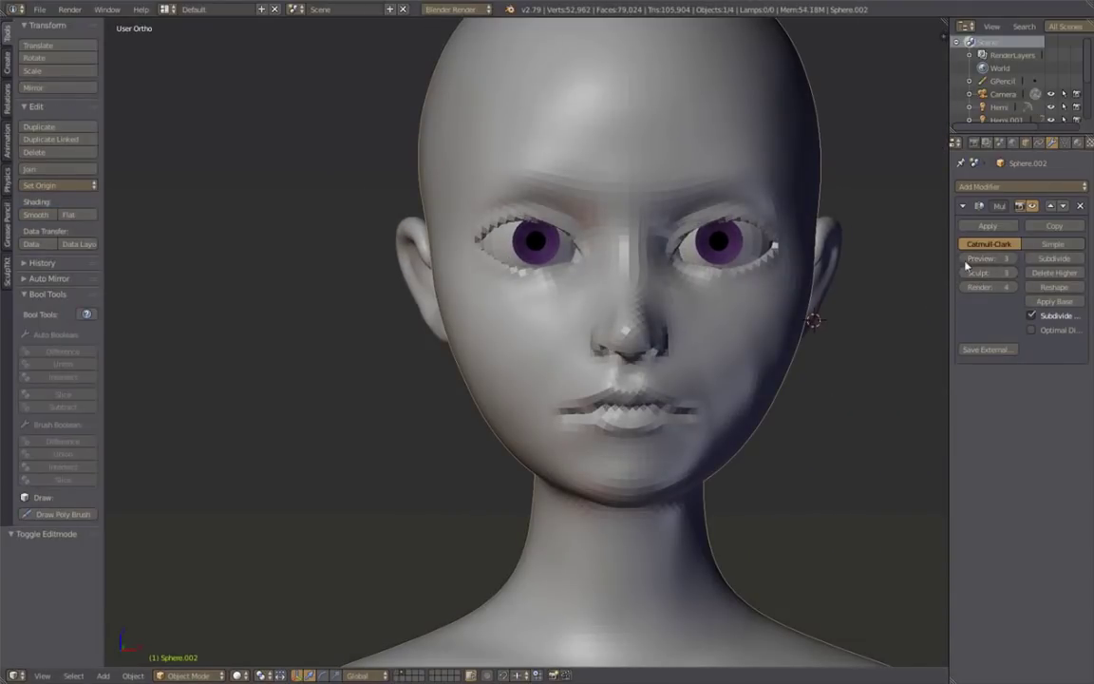
click(966, 260)
click(967, 260)
click(1014, 264)
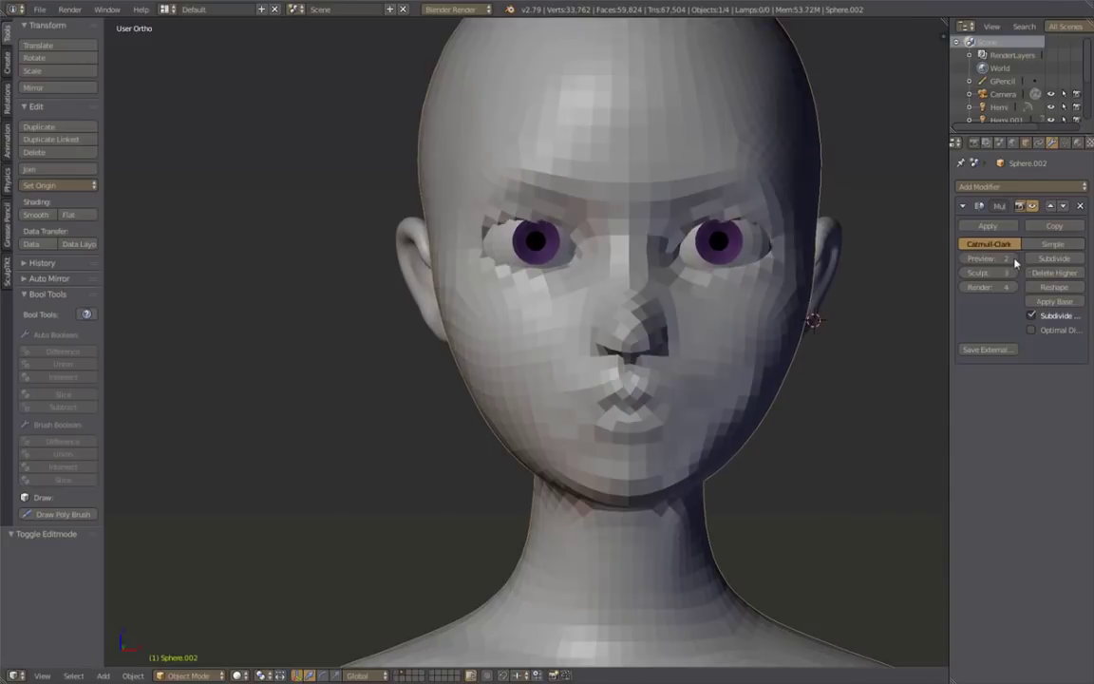
click(1014, 264)
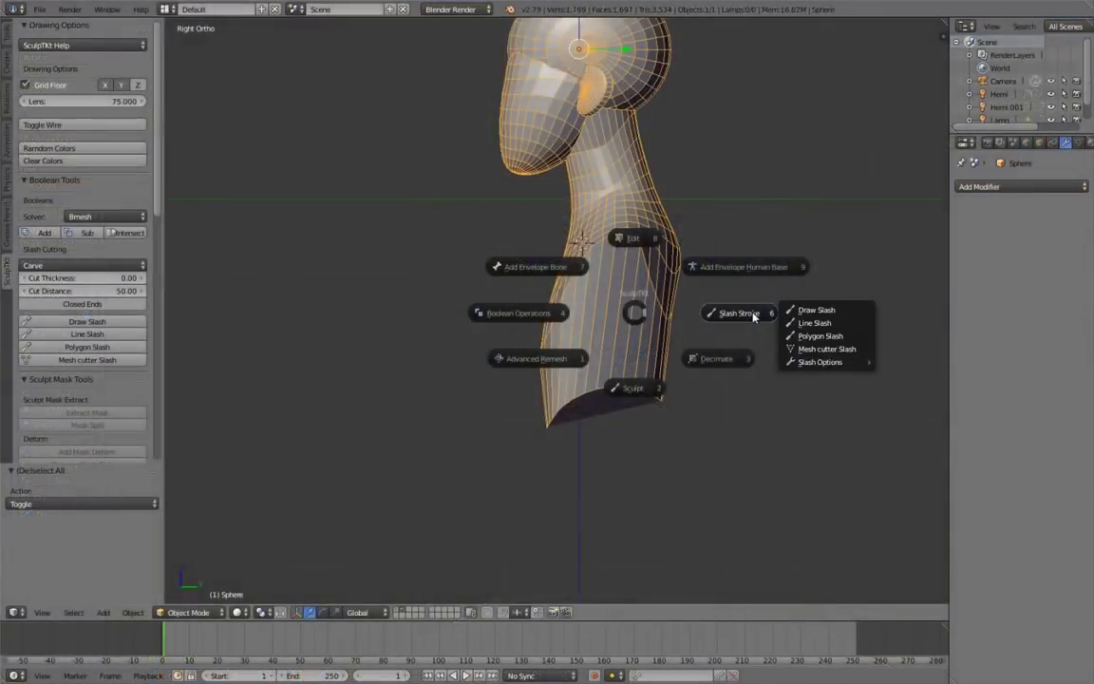
Step: Polygon Slash the torso diagonally and delete the cut-off bottom piece
click(822, 339)
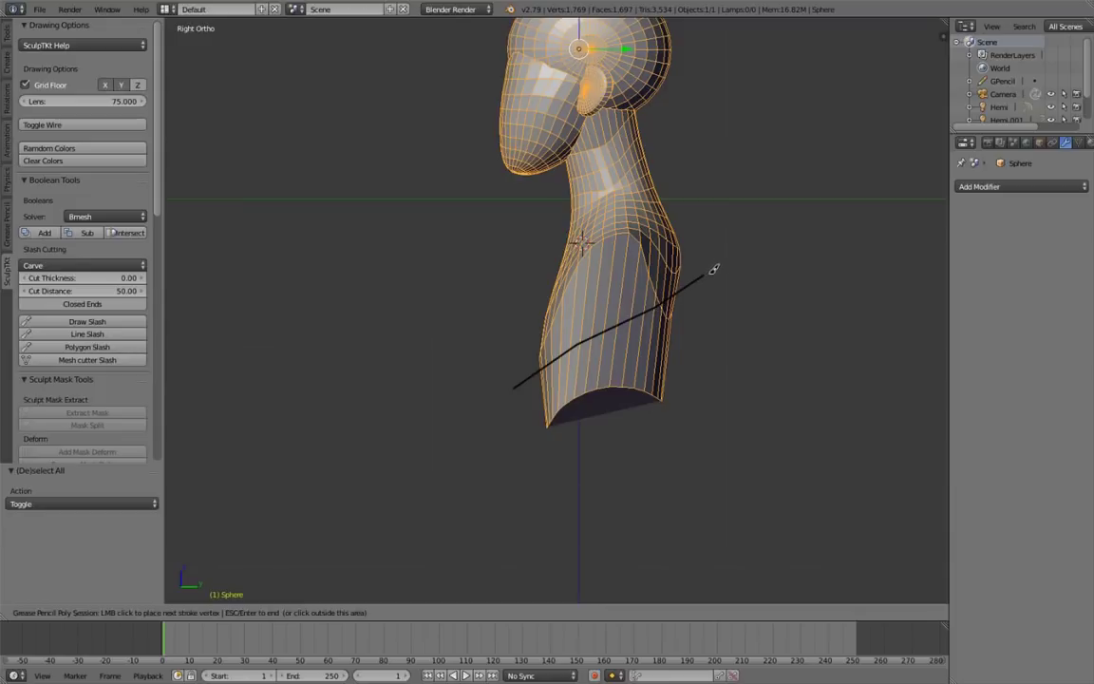
key(Return)
key(g)
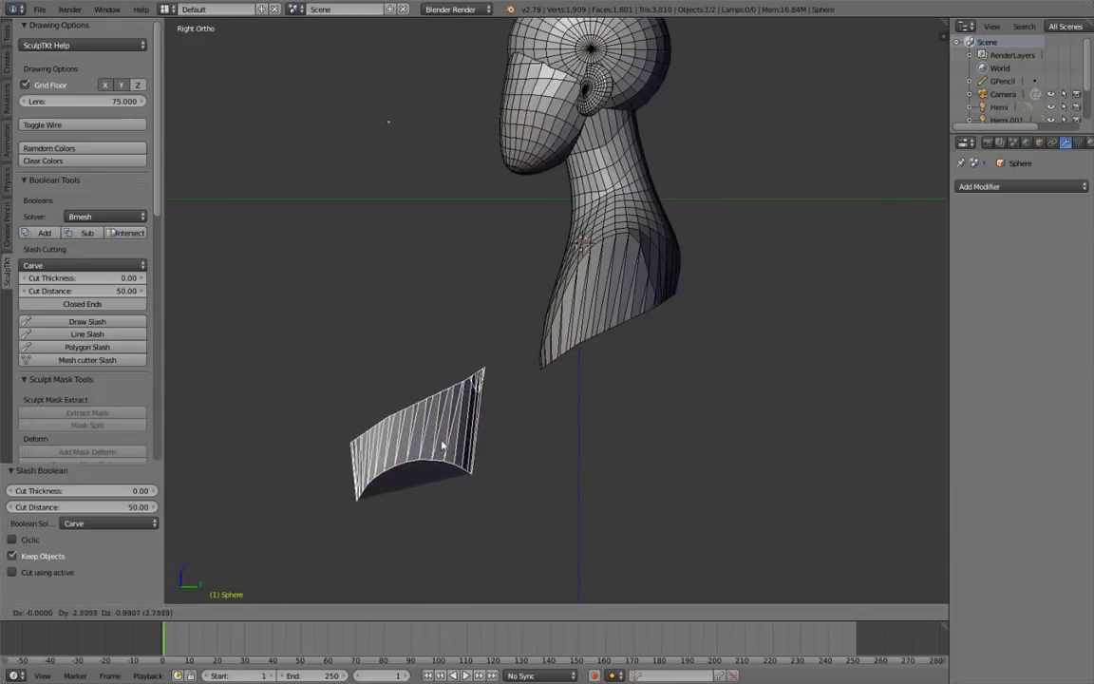
click(442, 446)
key(x)
click(420, 440)
Step: Select the trimmed bust from a three-quarter view
mouse_move(709, 344)
middle_down()
mouse_move(475, 415)
mouse_move(678, 398)
mouse_move(683, 178)
mouse_move(654, 378)
mouse_move(835, 395)
mouse_move(684, 408)
mouse_move(589, 332)
middle_up()
right_click(626, 357)
key(ctrl+Tab)
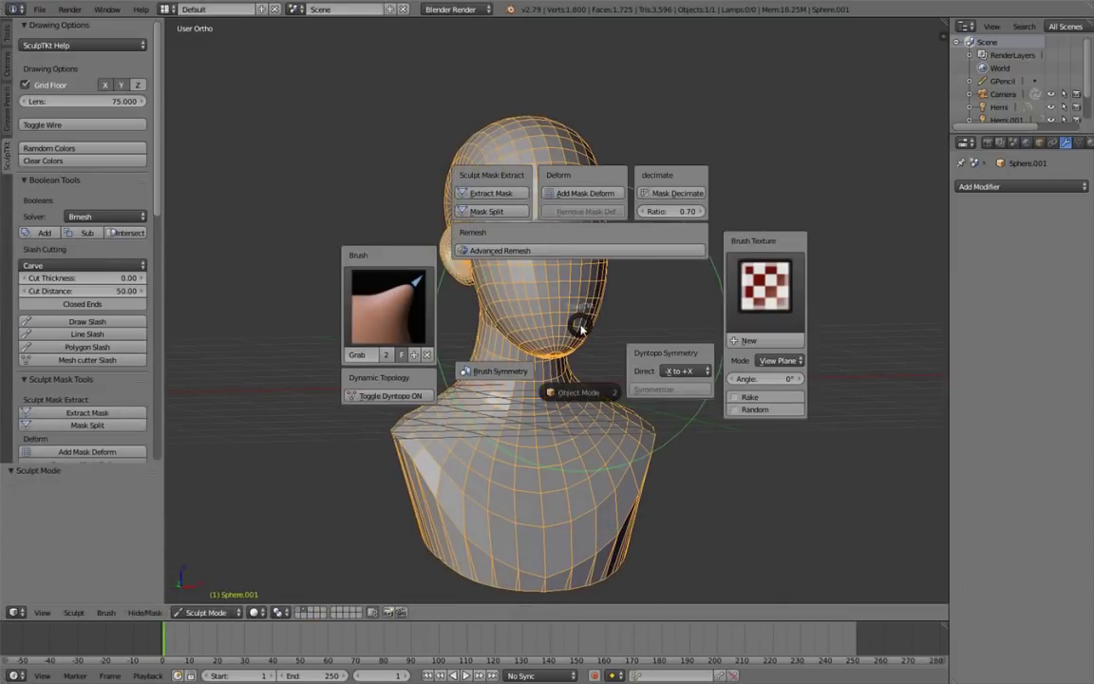
Step: Advanced Remesh the slashed bust at octree depth 7 into a 21,286-face mesh
click(566, 250)
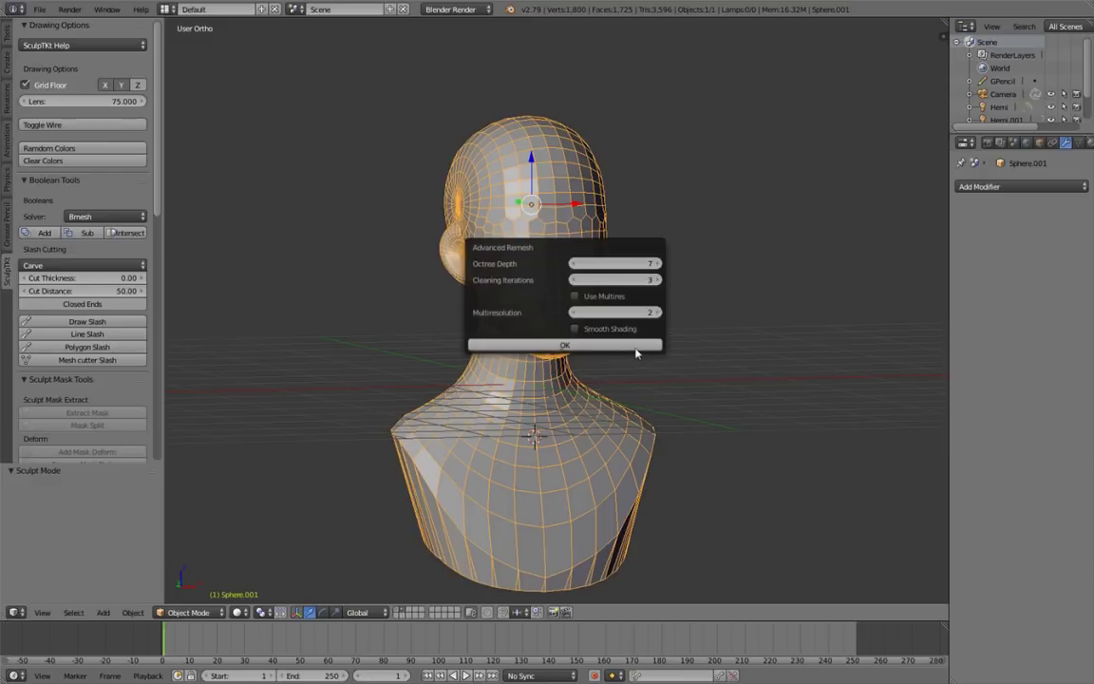
key(Return)
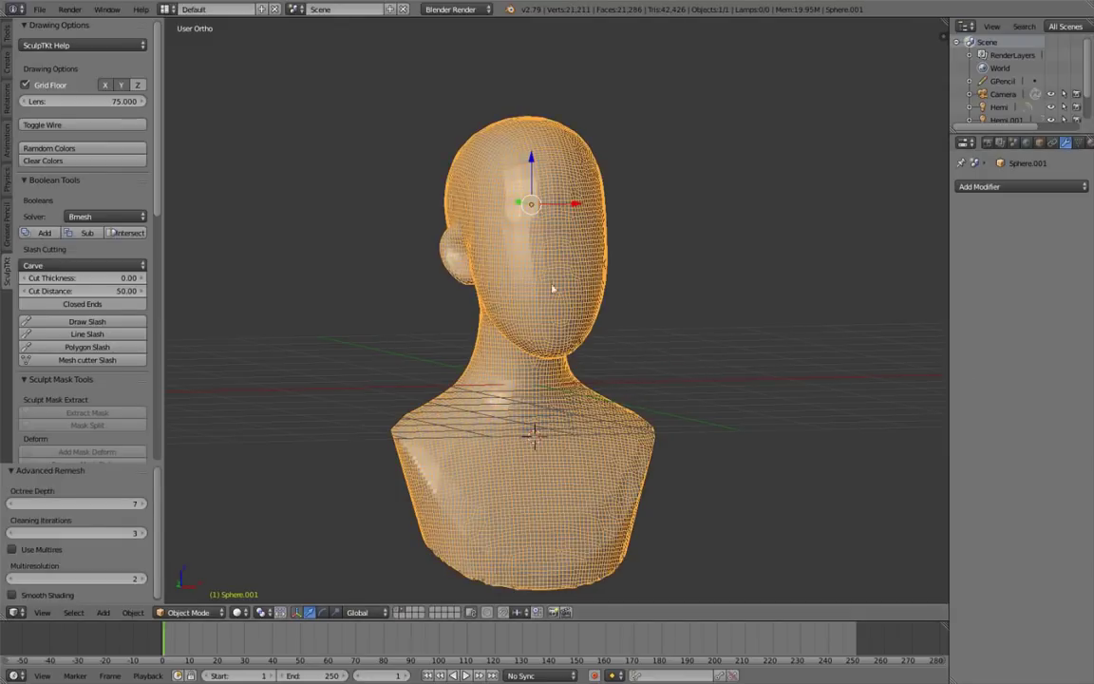
mouse_move(551, 287)
middle_down()
mouse_move(627, 282)
mouse_move(640, 269)
mouse_move(475, 285)
mouse_move(660, 304)
mouse_move(720, 242)
middle_up()
Step: Turn off the wireframe overlay and switch the bust into Sculpt Mode
click(74, 127)
key(ctrl+Tab)
scroll(559, 256, up, 8)
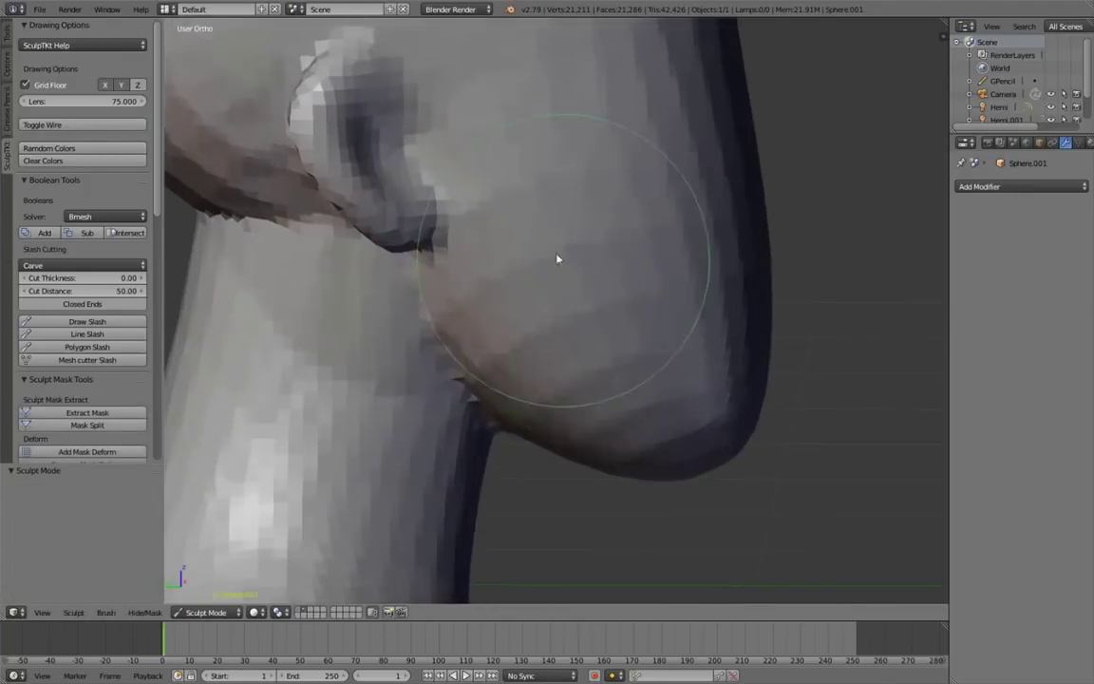
scroll(583, 381, up, 3)
scroll(583, 381, down, 10)
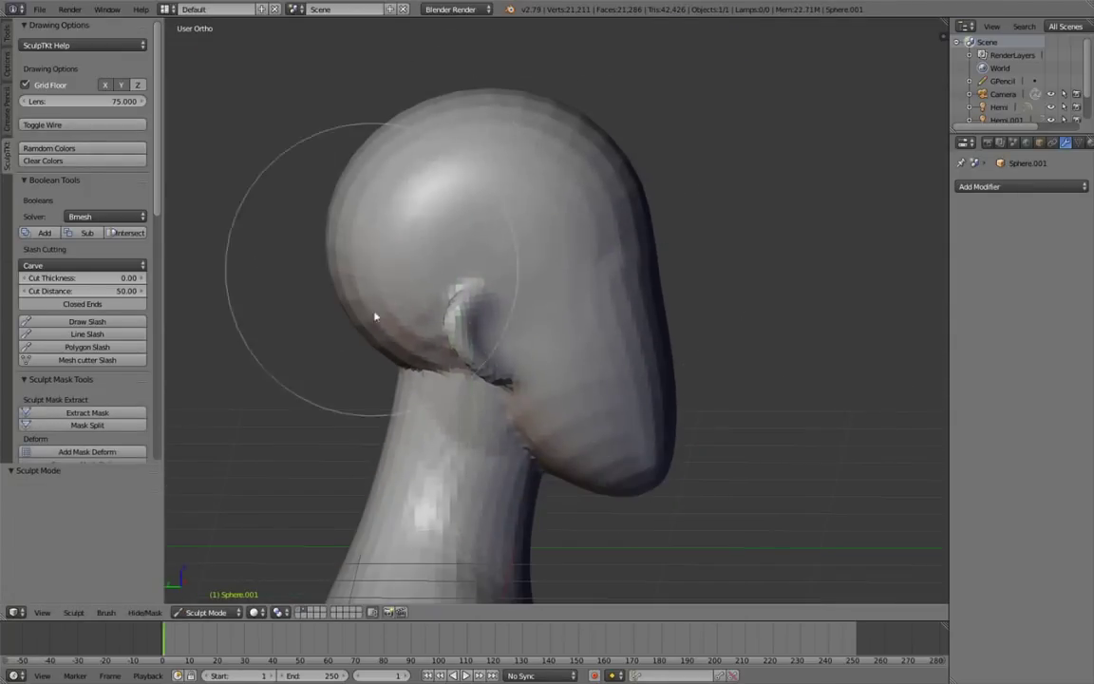
Step: Mask both shoulders and set the brush strength to 0.770
middle_drag(590, 442, 487, 445)
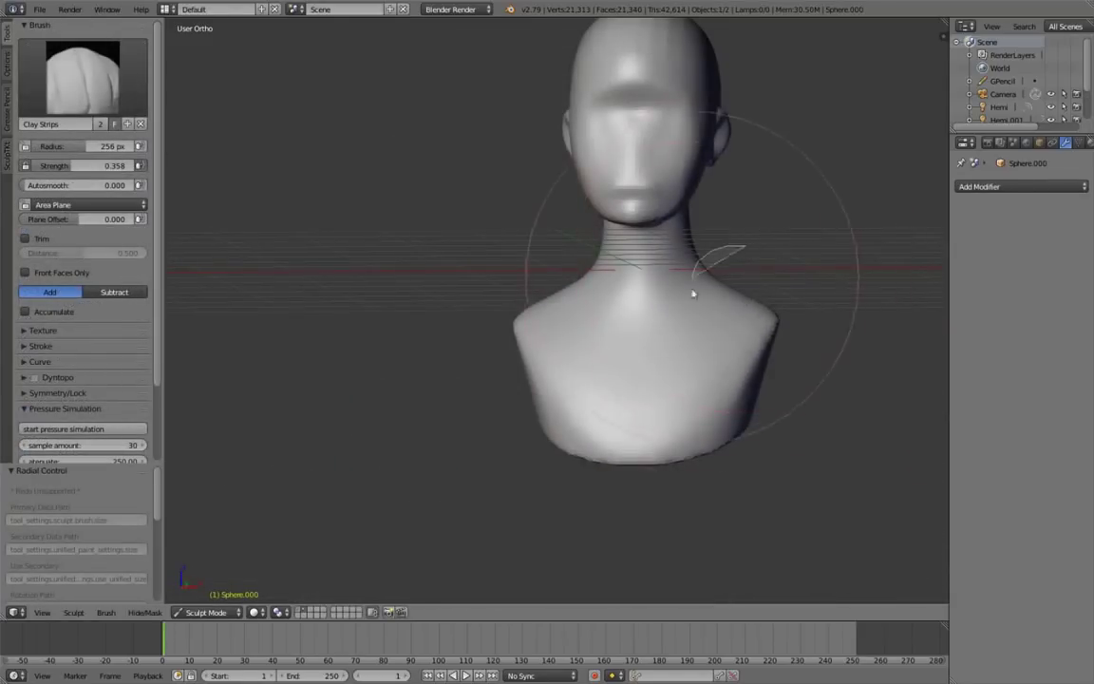
ctrl+shift+drag(691, 294, 901, 396)
middle_drag(831, 400, 801, 391)
key(shift+f)
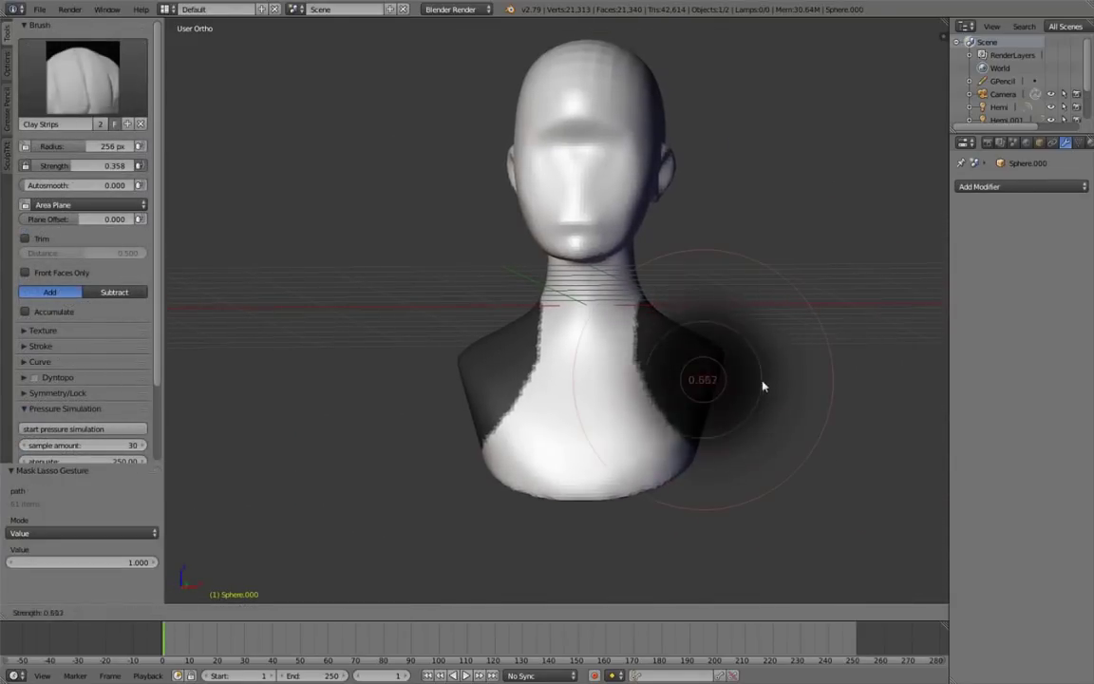
click(683, 347)
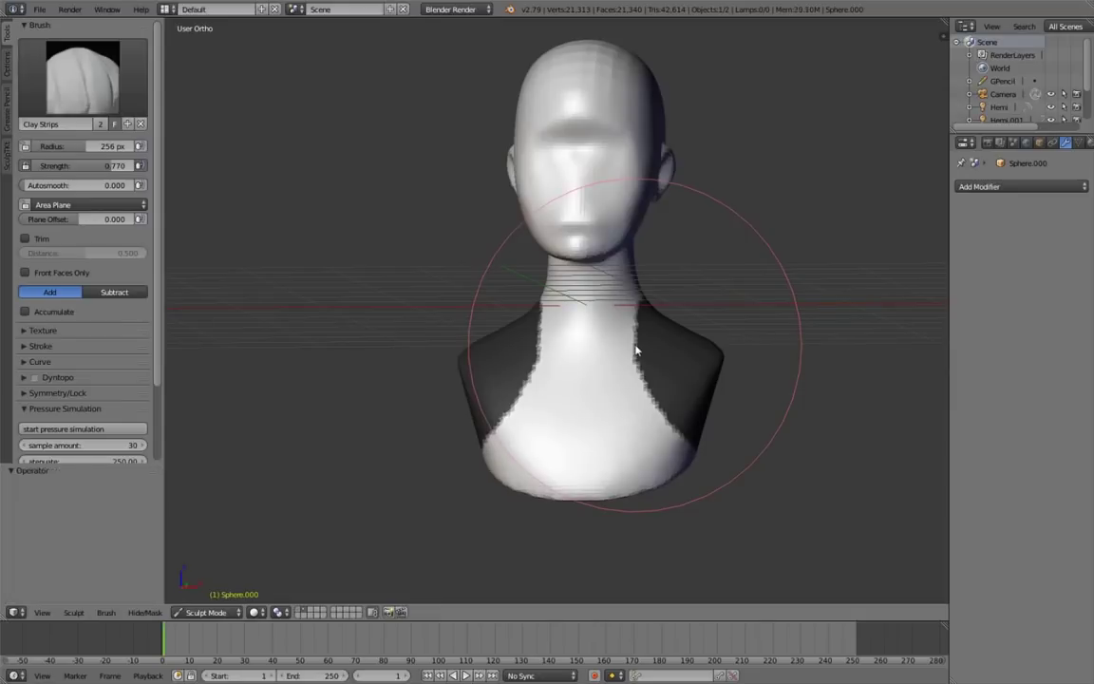
Step: Switch to the Mask brush, clear the mask, and view the bust from behind
key(m)
key(alt+m)
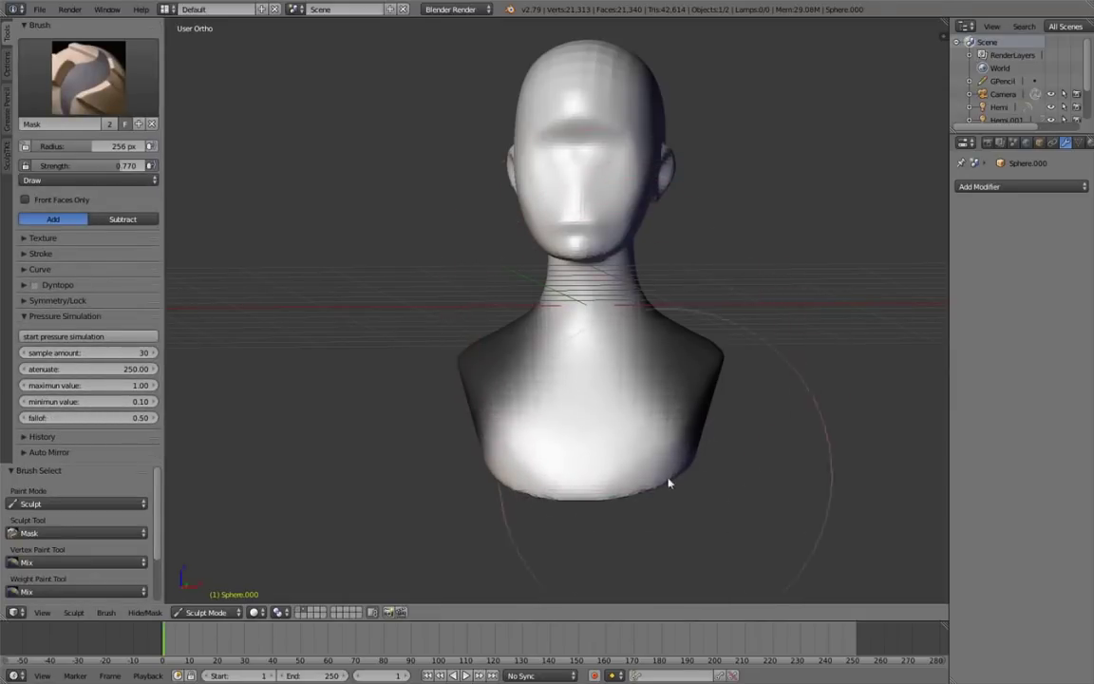
mouse_move(617, 287)
middle_down()
mouse_move(483, 347)
mouse_move(477, 424)
middle_up()
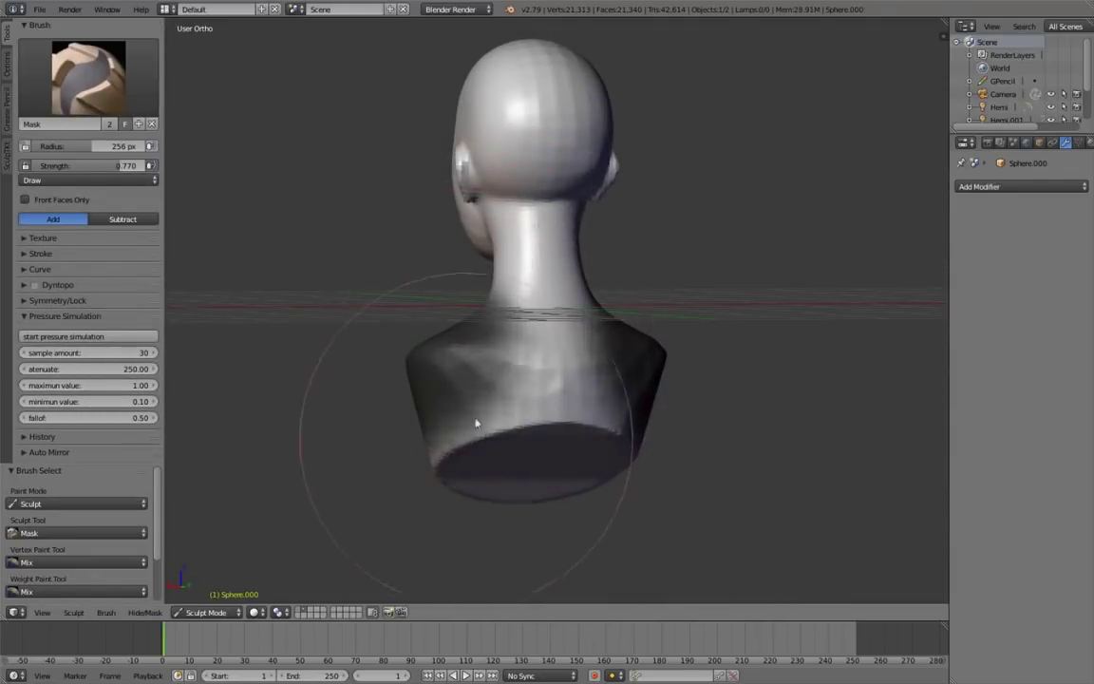
mouse_move(485, 473)
middle_down()
mouse_move(581, 402)
mouse_move(855, 425)
mouse_move(594, 441)
mouse_move(537, 378)
middle_up()
Step: Add a Mask Deform rig and move its manipulator along Y to reshape the bust
key(w)
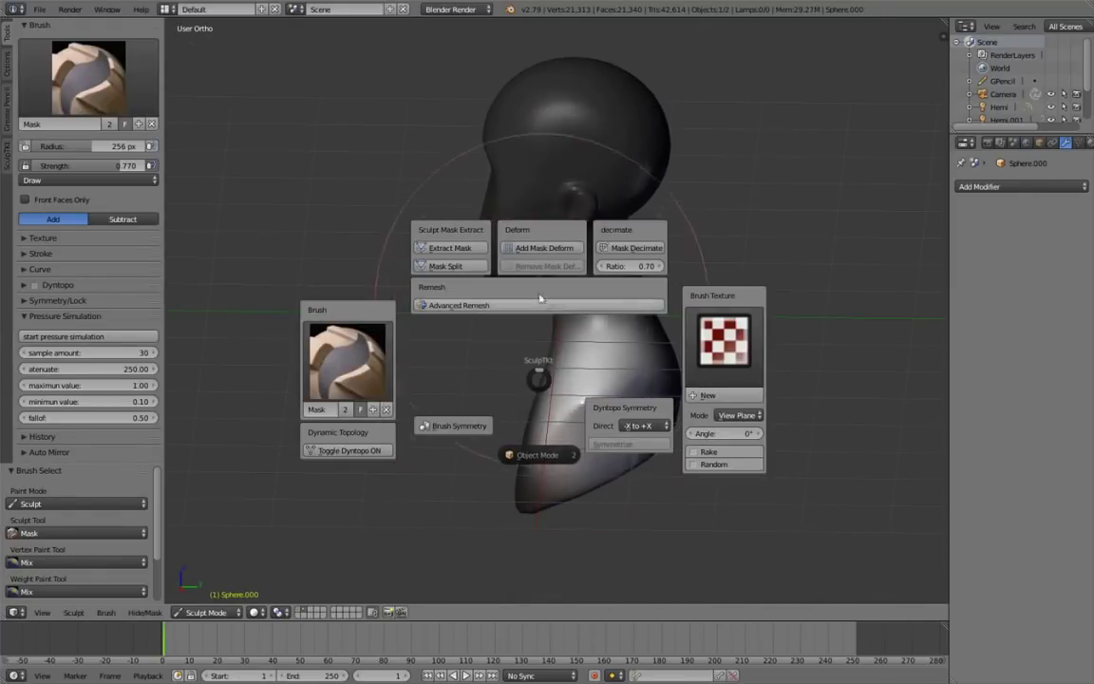
click(538, 252)
mouse_move(647, 366)
middle_down()
mouse_move(715, 395)
mouse_move(728, 377)
middle_up()
key(g)
key(y)
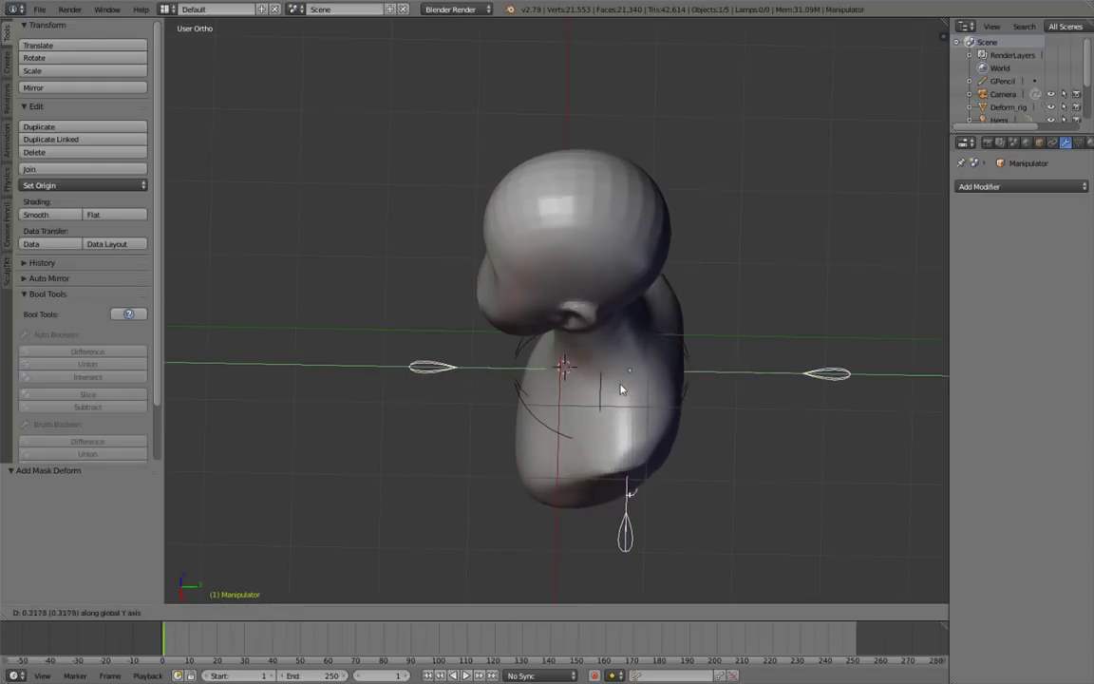
click(603, 388)
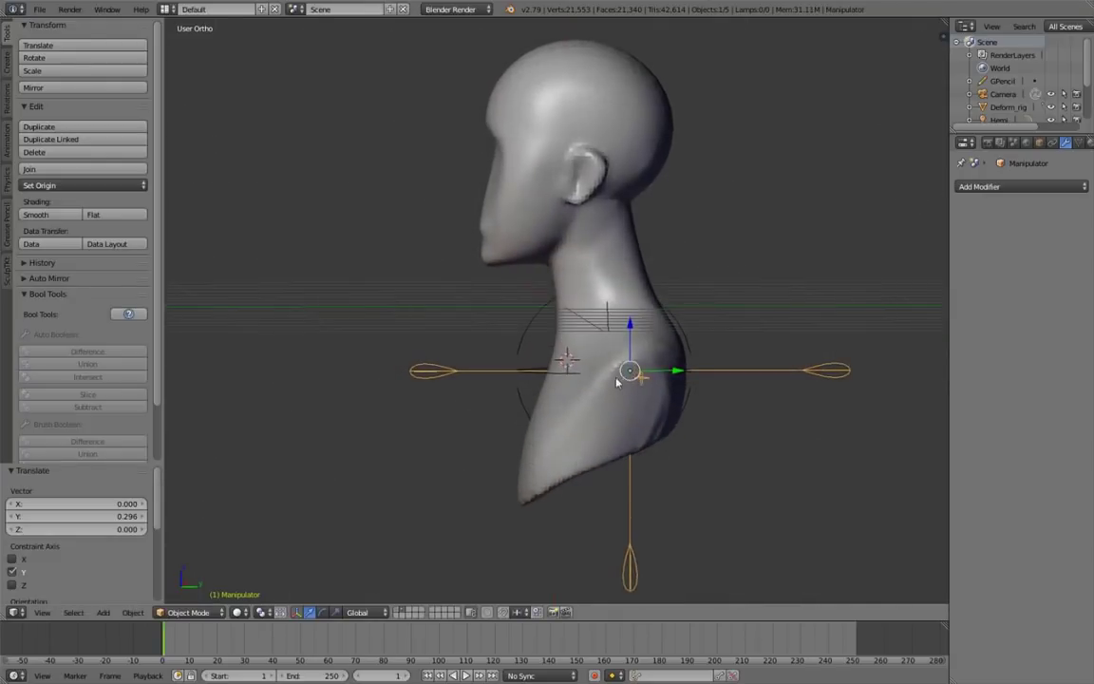
key(g)
key(y)
right_click(612, 381)
middle_drag(613, 382, 701, 447)
Step: Select the bust in Sculpt Mode and remove the Mask Deform rig
right_click(708, 341)
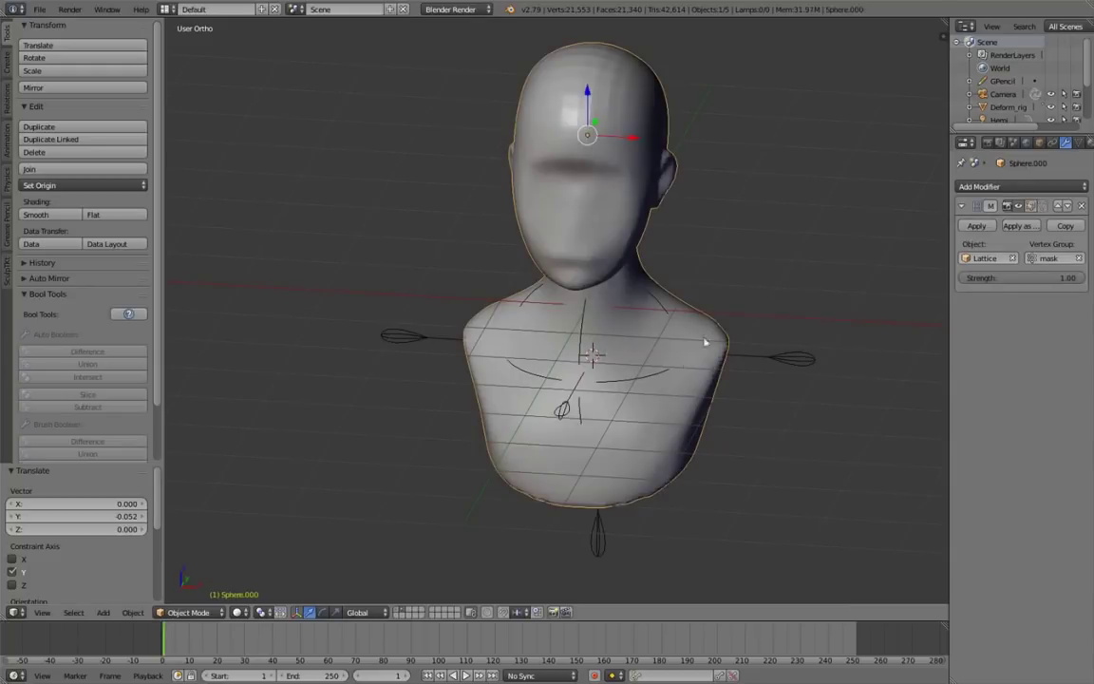
key(ctrl+Tab)
mouse_move(709, 342)
middle_down()
mouse_move(687, 440)
mouse_move(739, 418)
middle_up()
key(w)
click(693, 275)
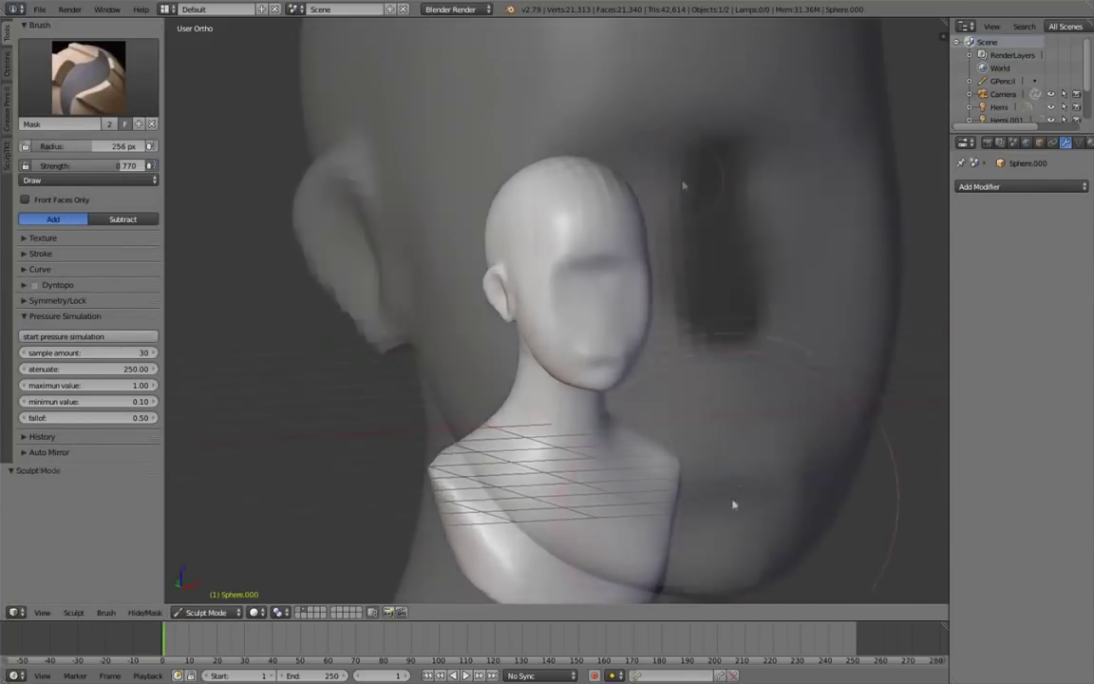
middle_drag(593, 242, 551, 278)
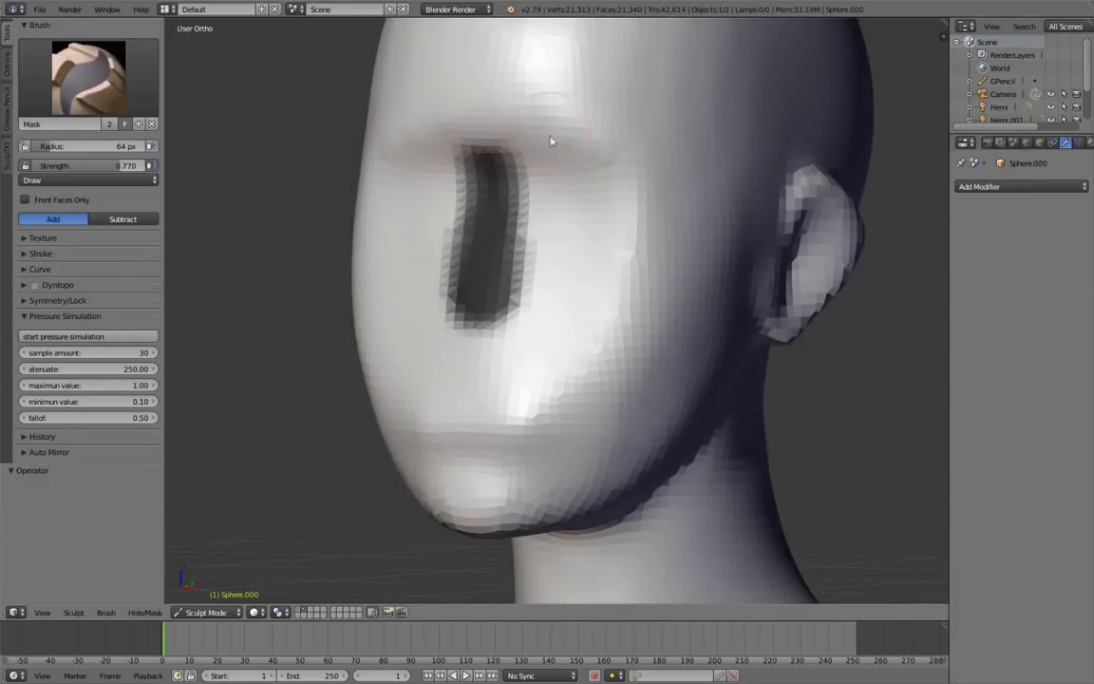
Step: Invert the head's mask and add a SculpTKt Mask Deform rig to it
key(ctrl+i)
middle_drag(550, 195, 591, 231)
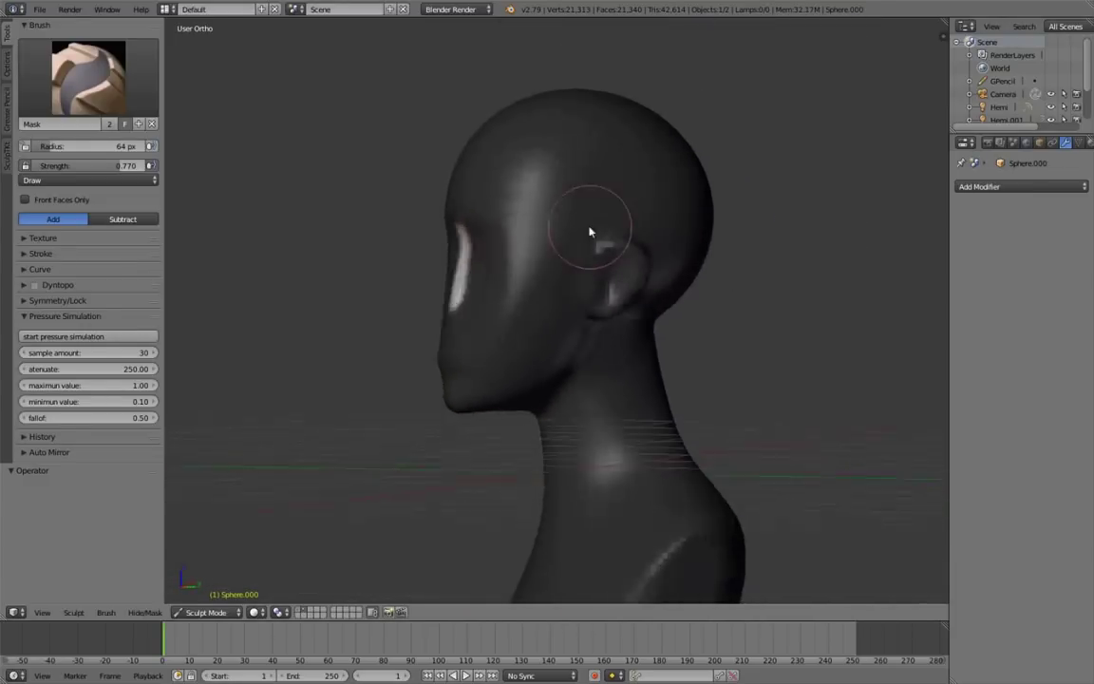
key(w)
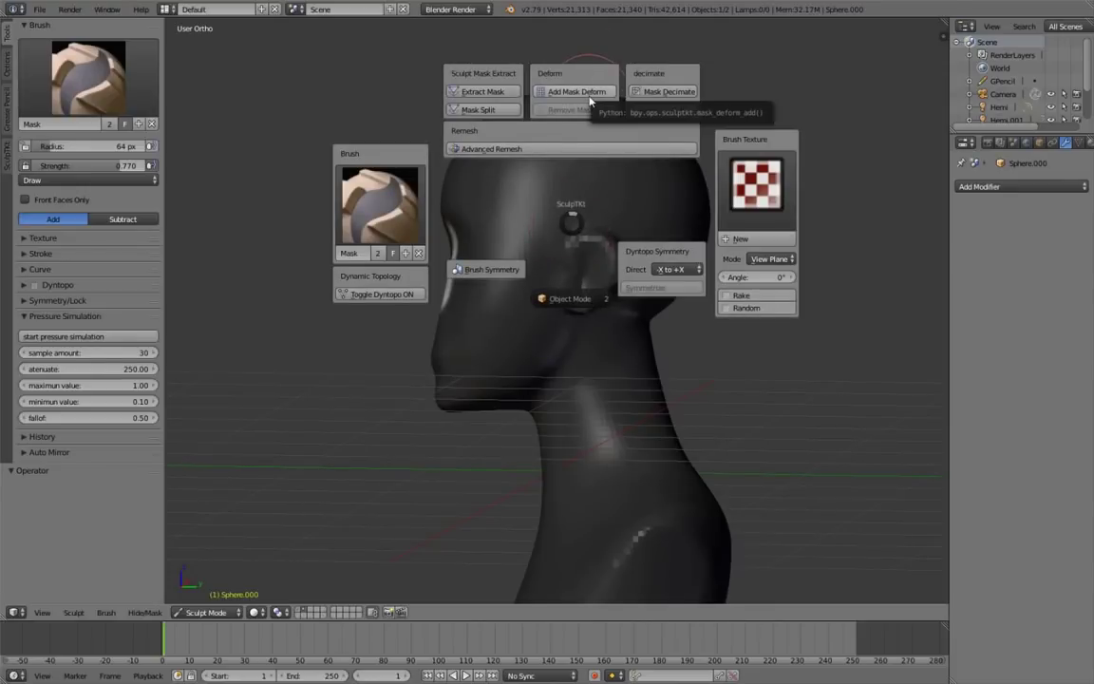
click(574, 91)
Step: In Right view, scale the deform rig to 0.322 and place it level with the nose
key(KP_3)
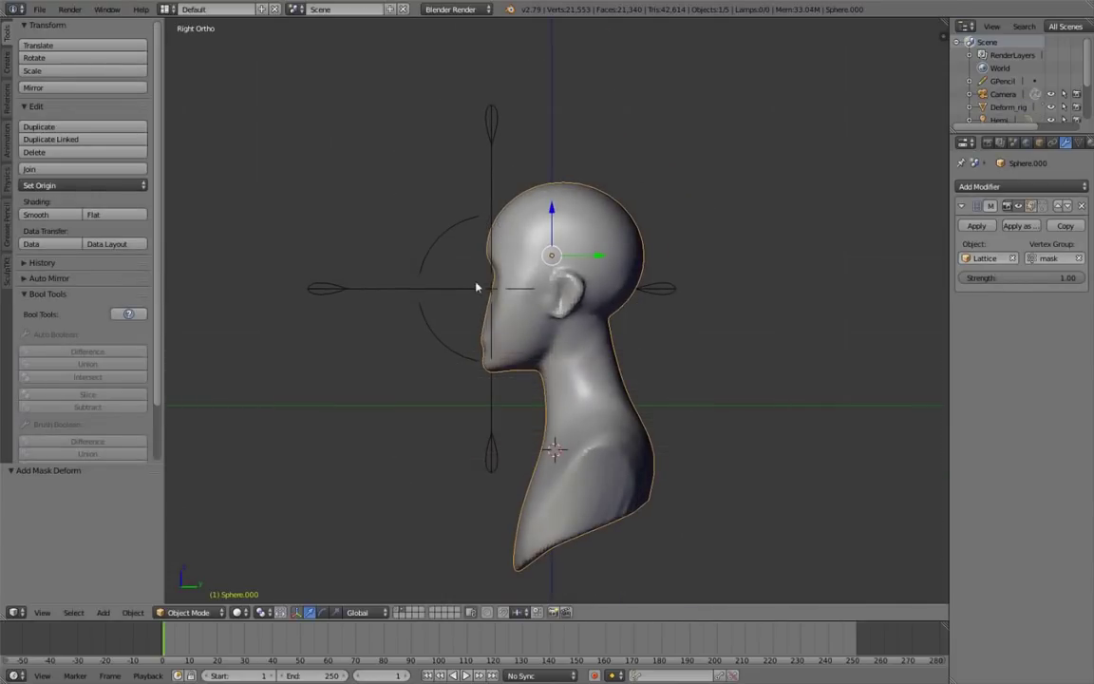
right_click(484, 287)
key(s)
click(579, 294)
key(g)
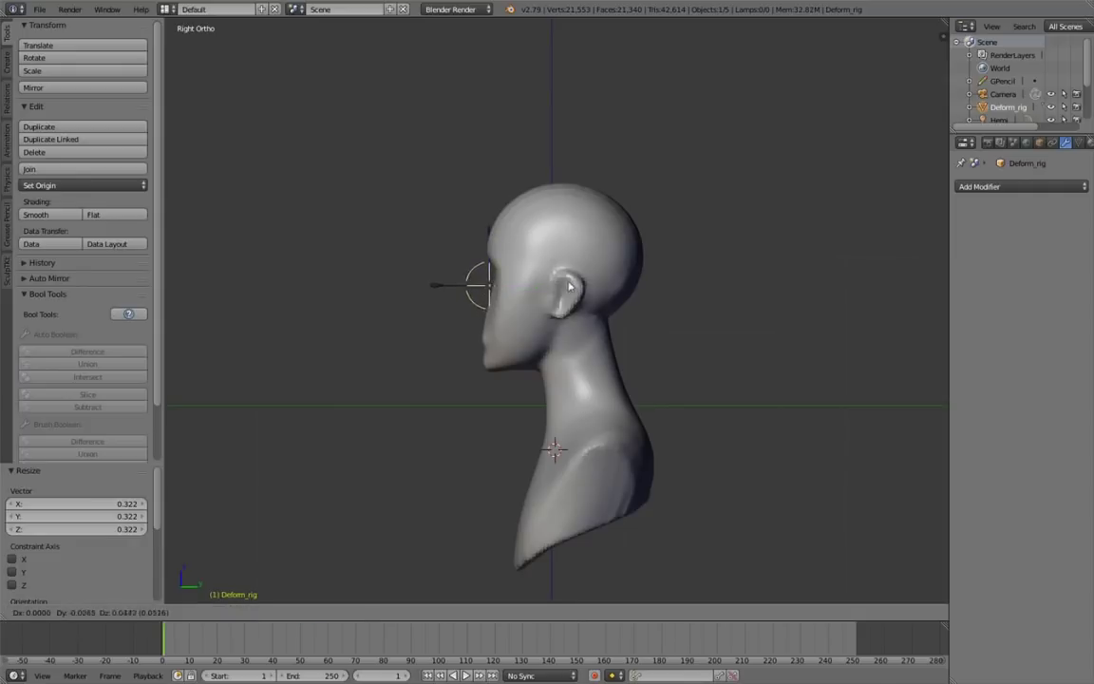
click(564, 274)
scroll(498, 266, up, 4)
scroll(608, 293, up, 2)
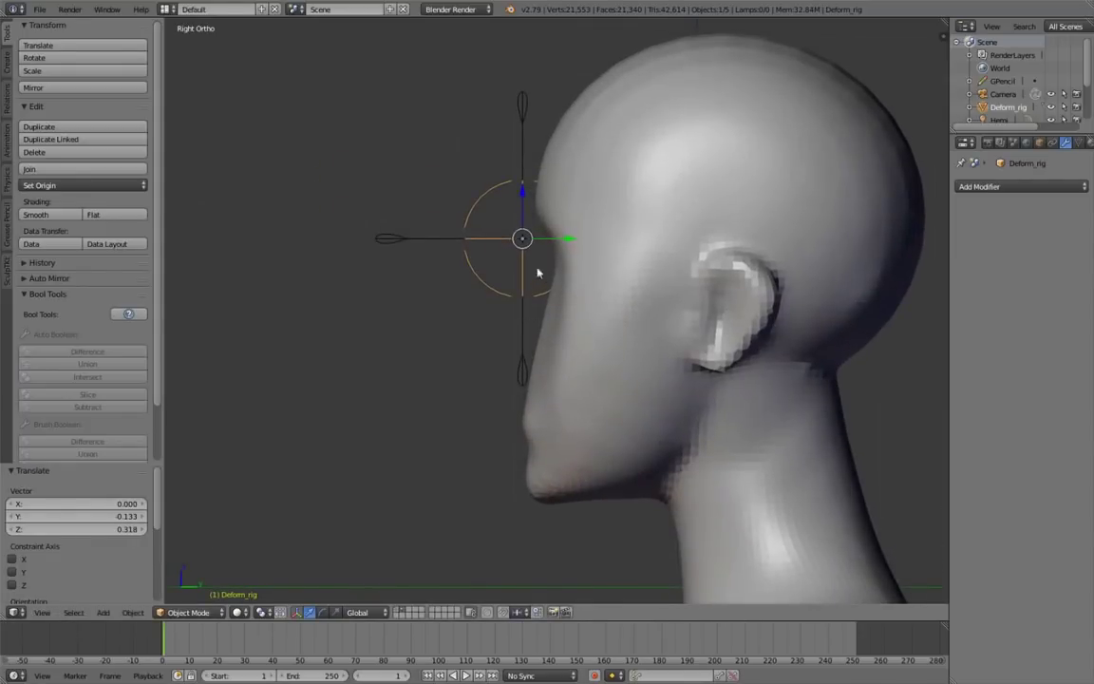
key(g)
click(547, 210)
Step: Rotate the rig's Manipulator 21.5° and move it to pull the nose out
right_click(535, 105)
key(r)
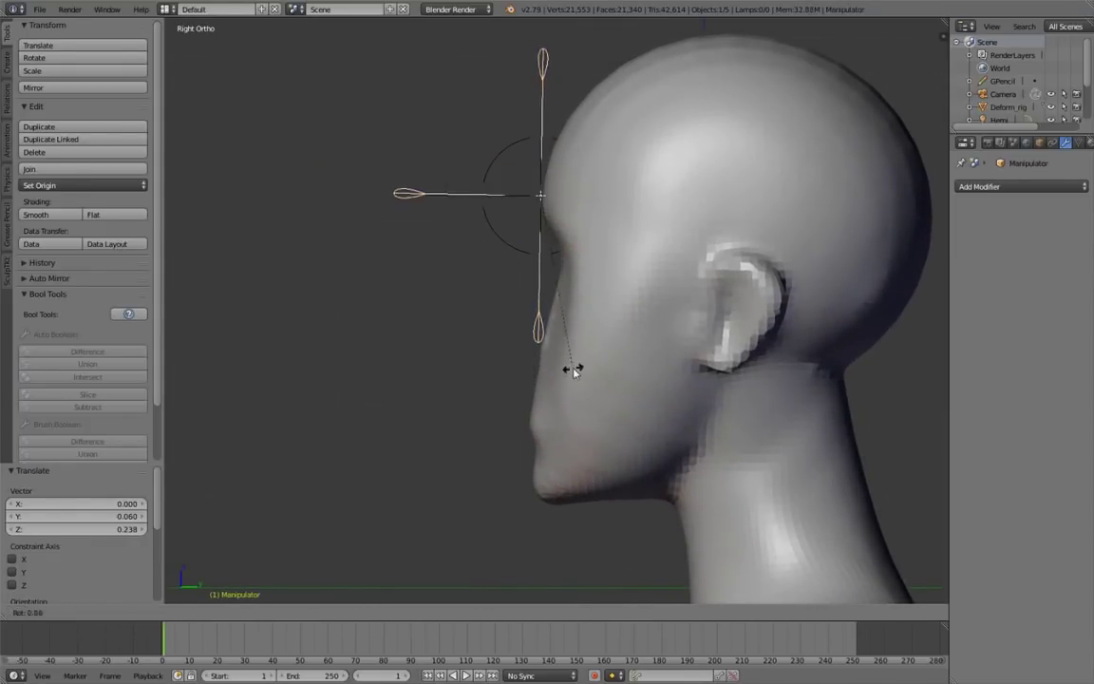
click(508, 373)
key(g)
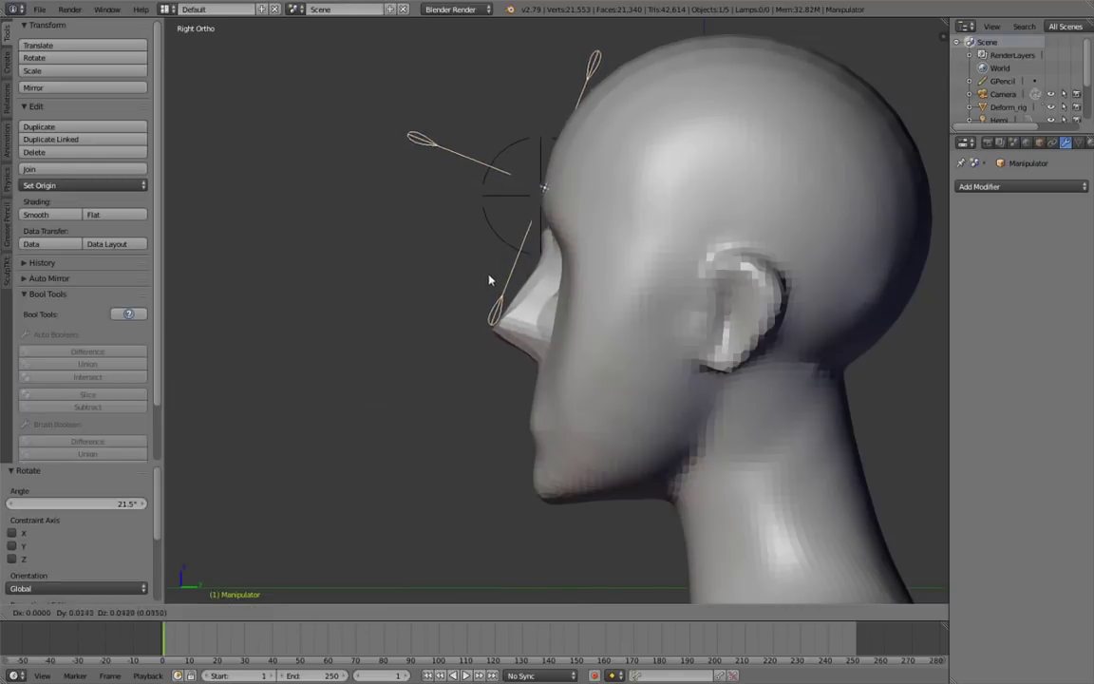
click(494, 286)
Step: Slightly rotate the manipulator to refine the pointed nose tip, then select the head mesh
mouse_move(495, 285)
middle_down()
mouse_move(816, 307)
mouse_move(507, 321)
middle_up()
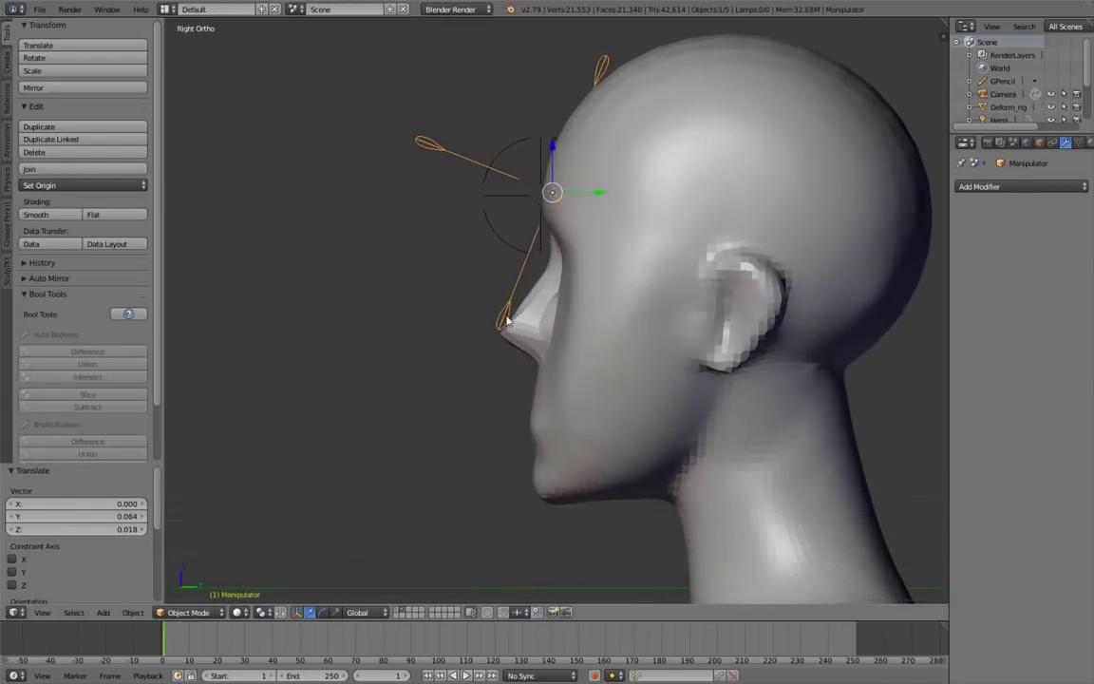
key(t)
key(t)
scroll(786, 429, down, 2)
key(r)
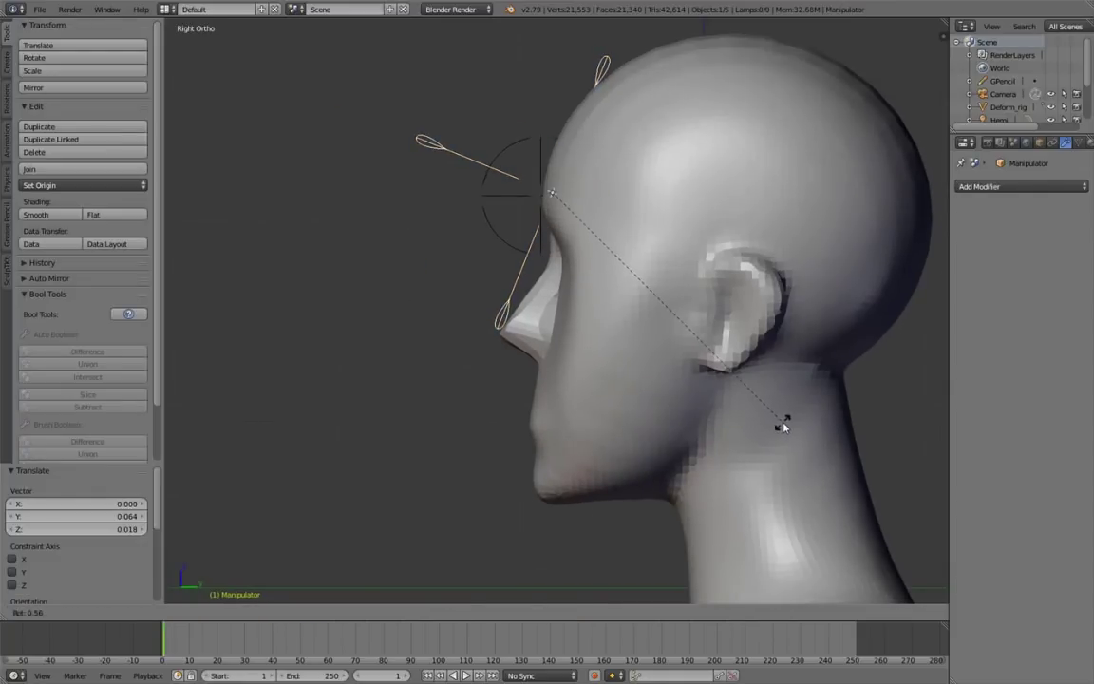
click(781, 420)
scroll(706, 434, down, 1)
right_click(569, 304)
Step: Switch the head to Sculpt Mode and remove the deform rig, keeping the new nose
key(ctrl+Tab)
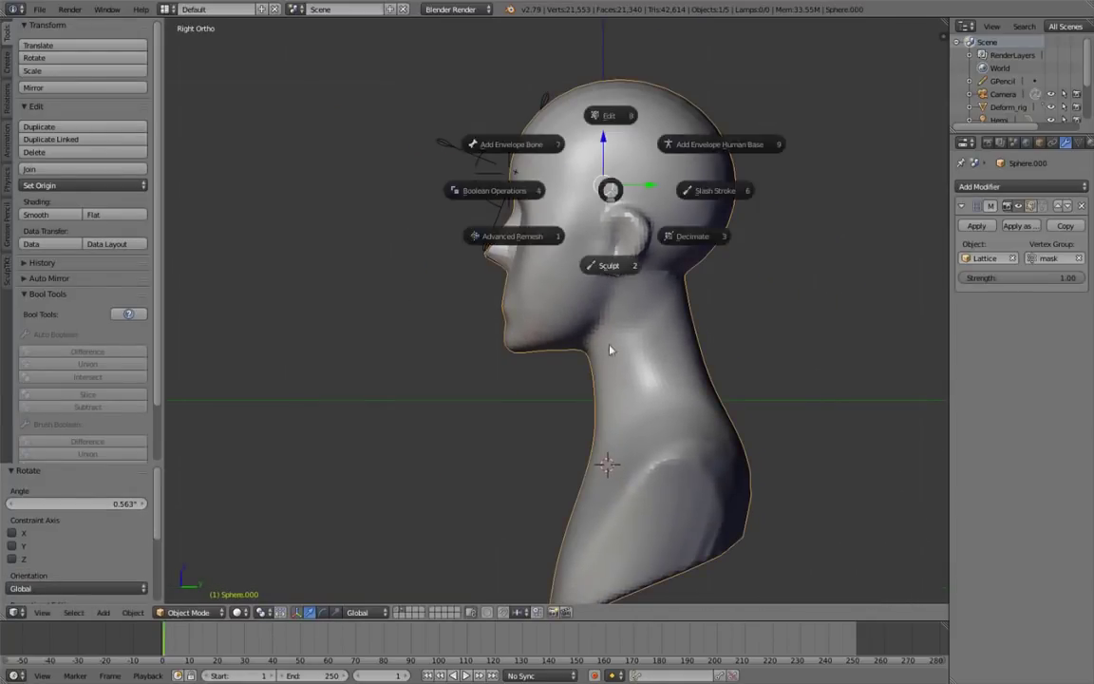
click(576, 289)
click(597, 175)
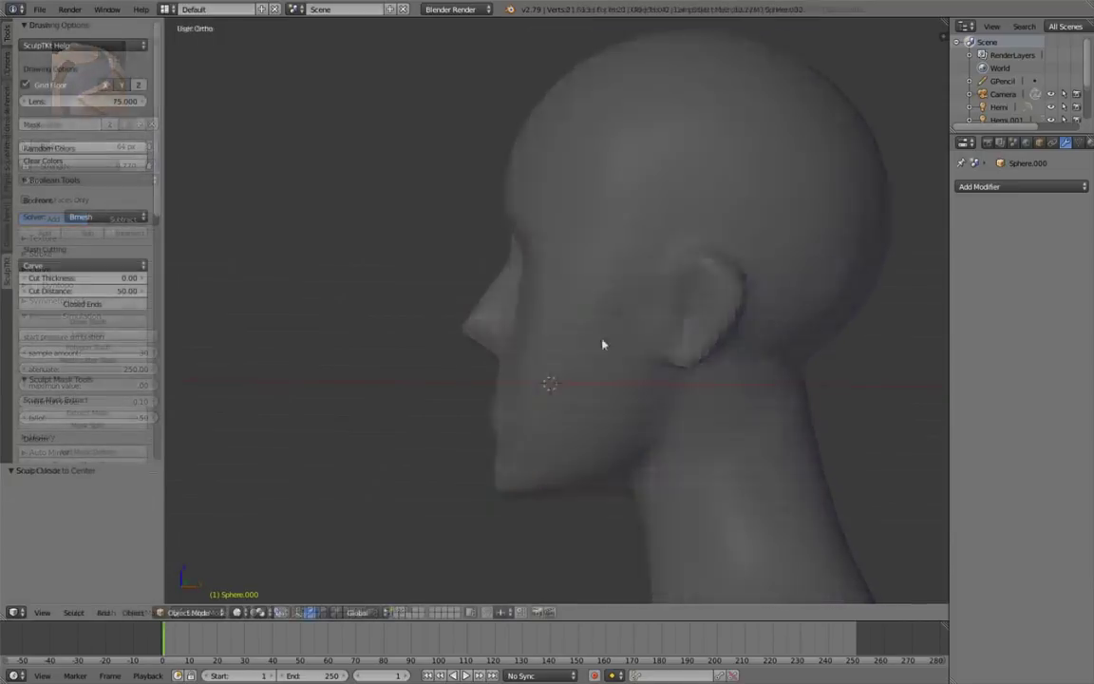
Step: Add an Envelope Human figure, then frame and select it
key(shift+a)
click(669, 342)
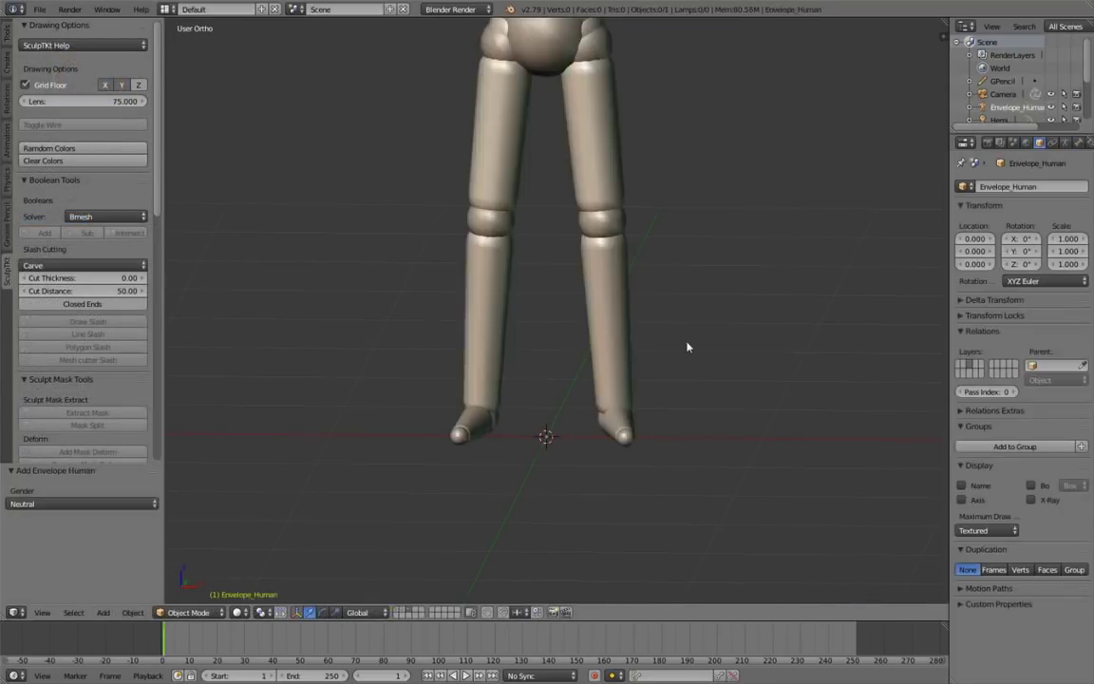
key(Home)
right_click(495, 228)
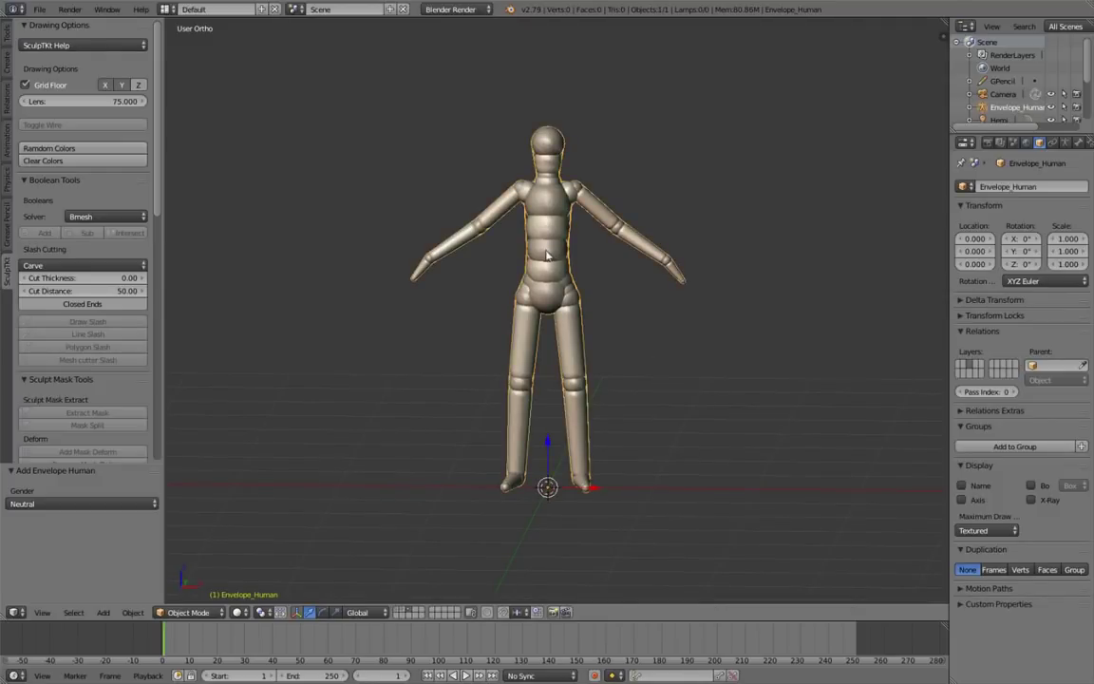
Step: Cycle the figure's Gender through Hero and Female, ending on the broader Male body
click(134, 504)
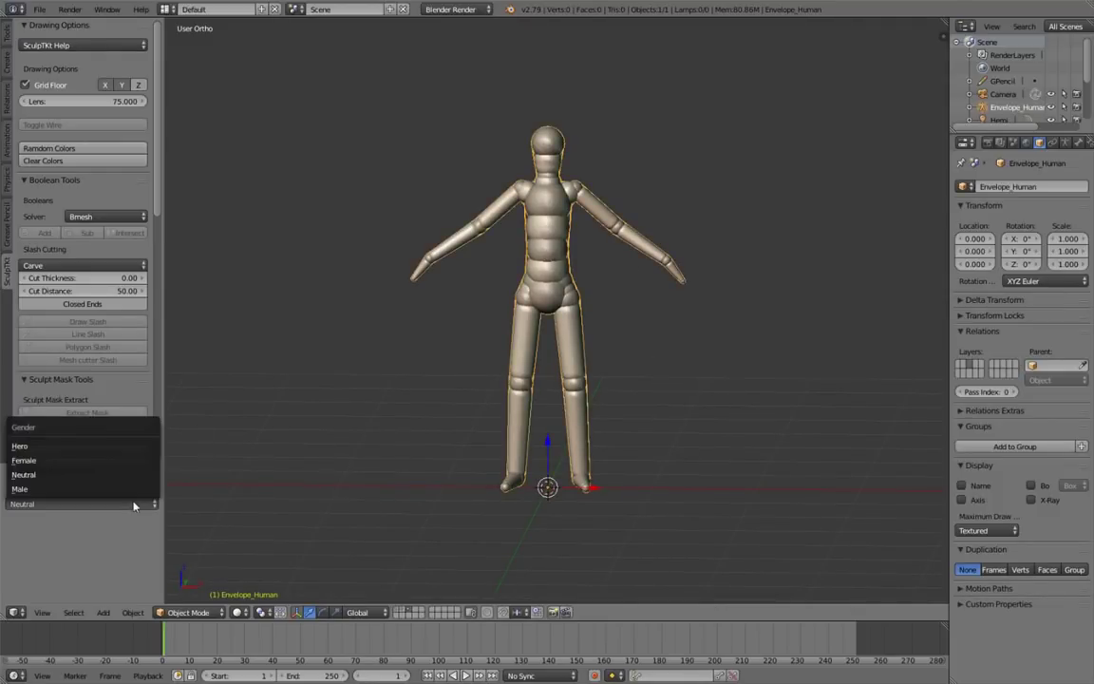
click(52, 447)
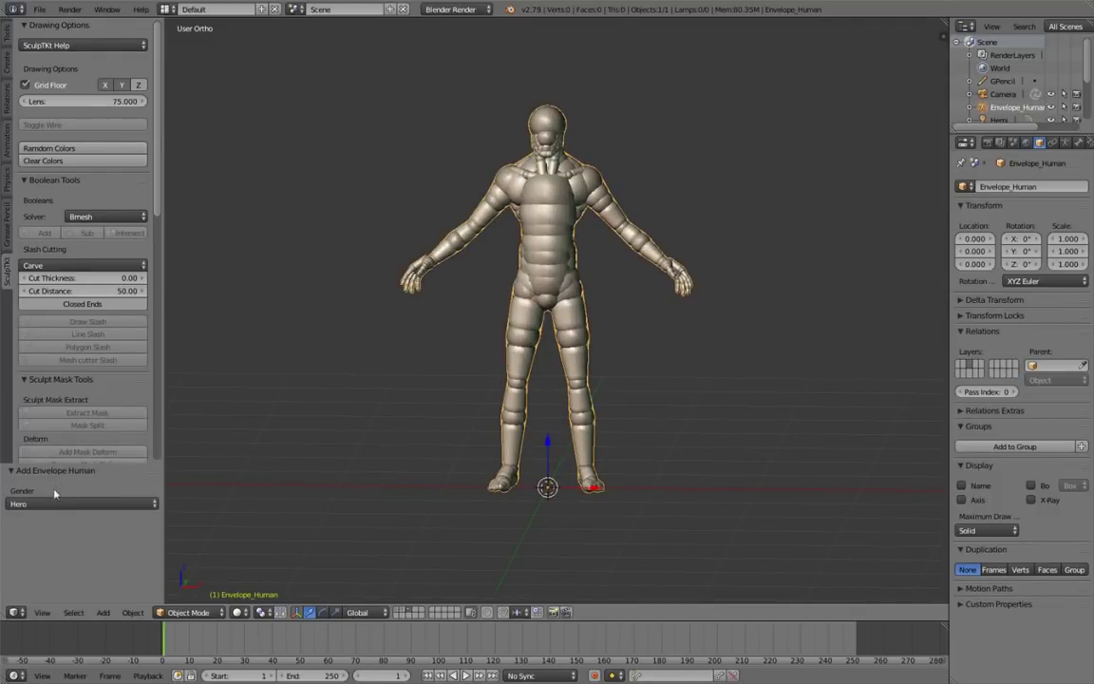
click(49, 504)
click(44, 461)
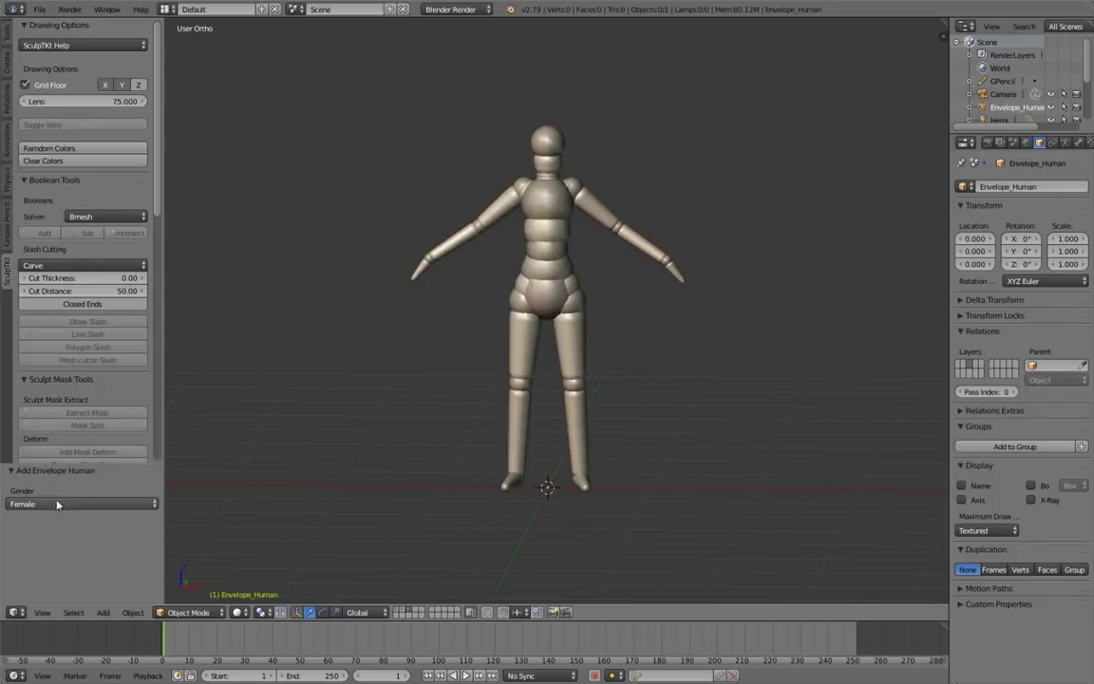
click(57, 504)
click(43, 479)
click(61, 500)
click(65, 495)
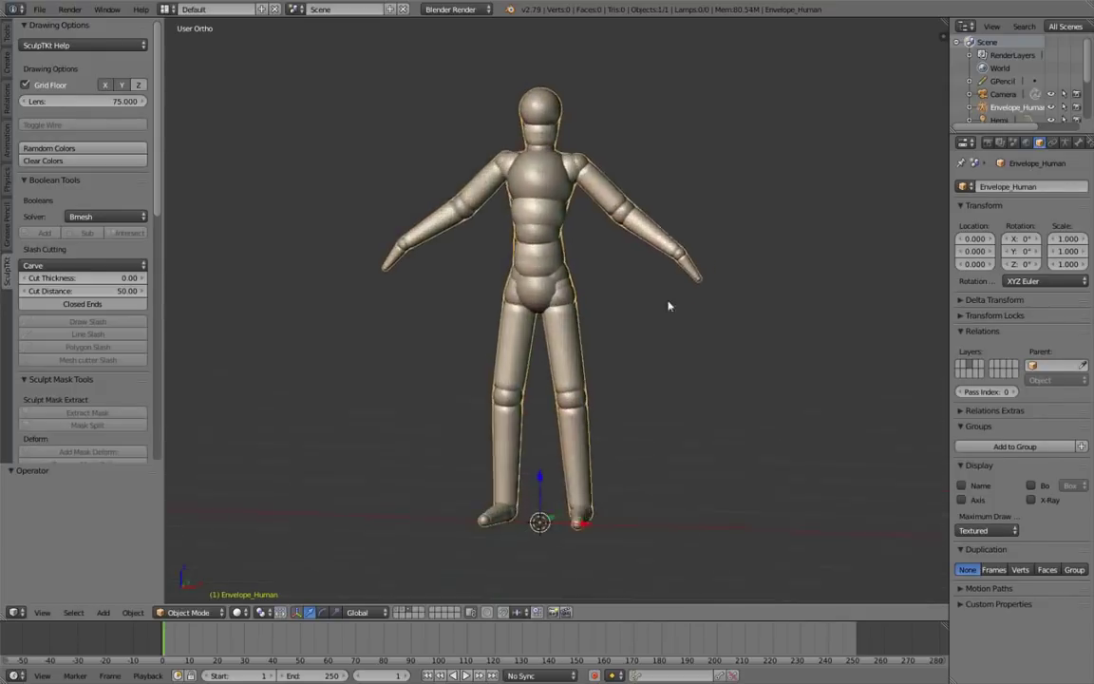
Step: Convert the envelope human into a mesh with Convert Envelope To Mesh
key(q)
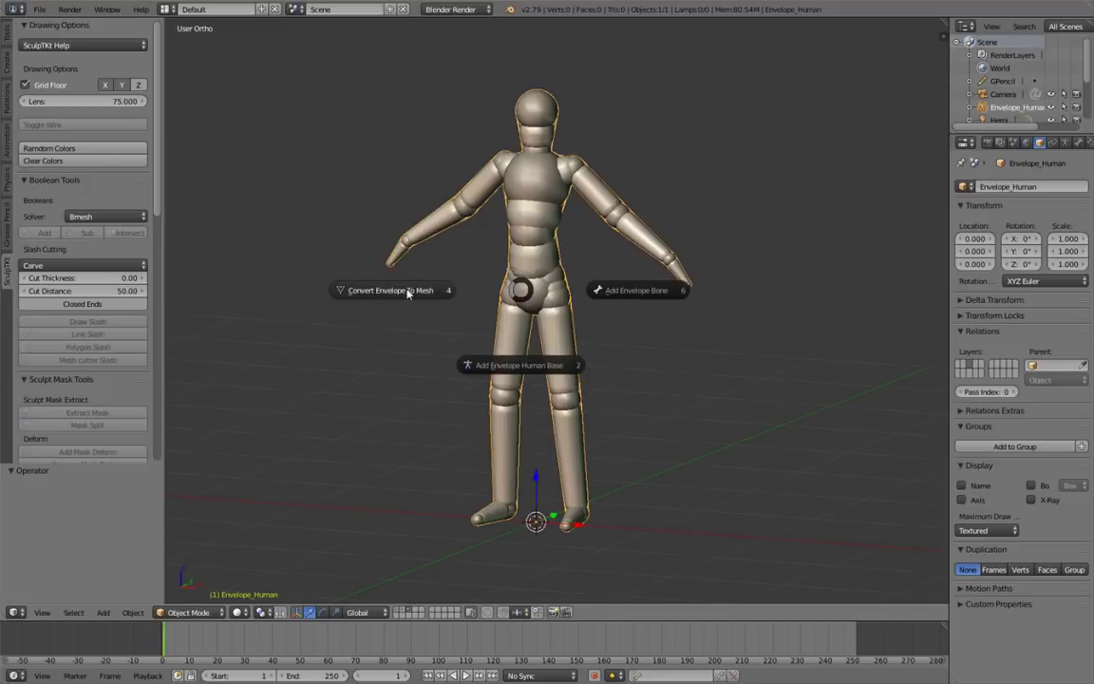
click(409, 293)
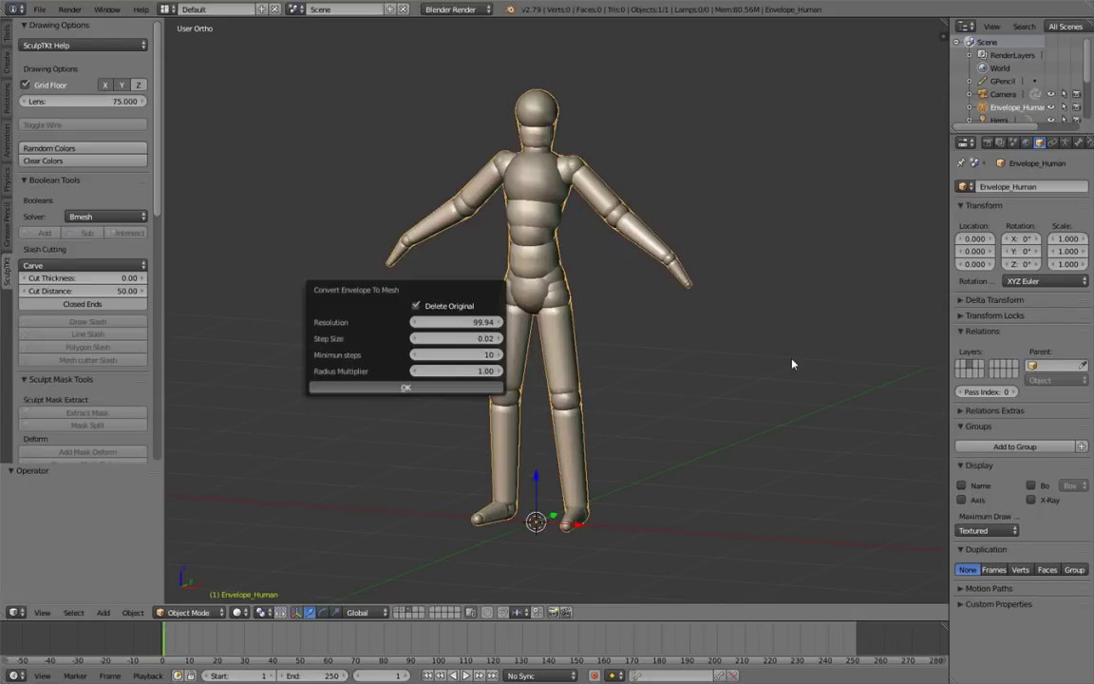
key(Return)
middle_drag(556, 283, 639, 285)
scroll(676, 180, up, 5)
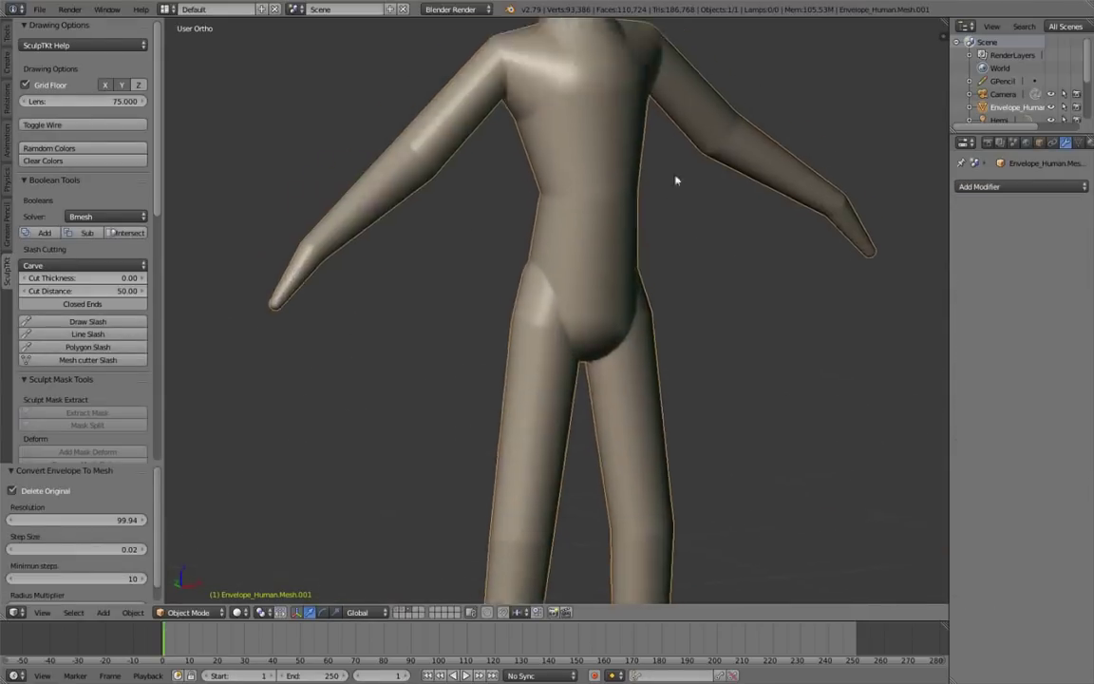
scroll(676, 180, down, 4)
Step: In Sculpt Mode with a larger brush, lasso-mask the whole head from the front view
key(Tab)
click(642, 299)
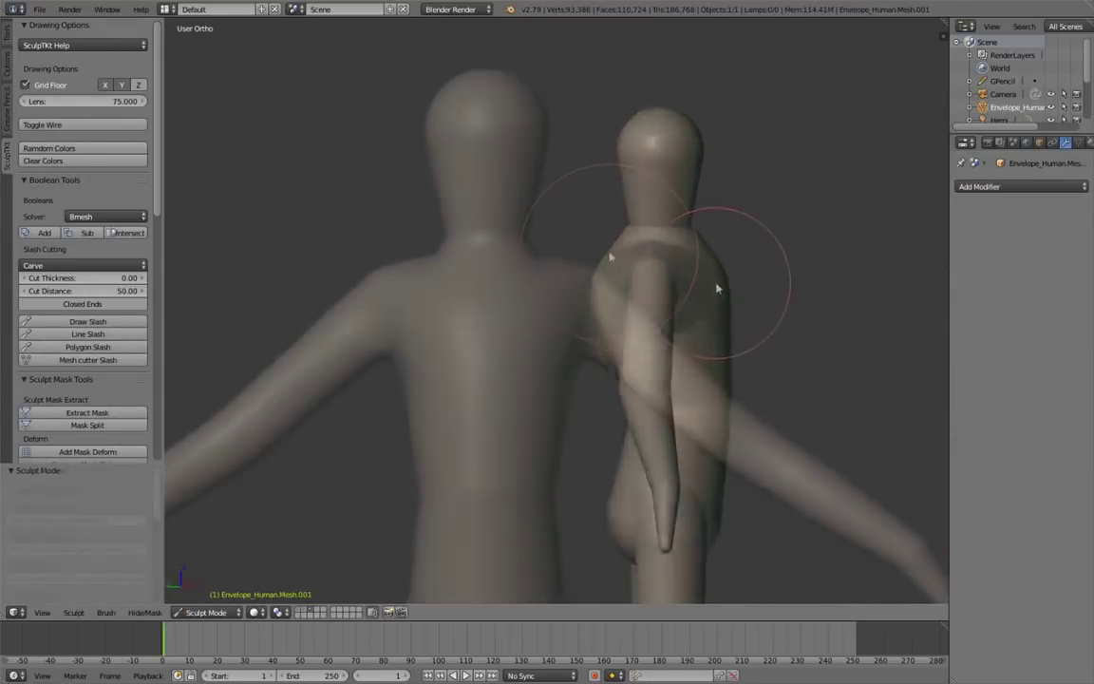
key(f)
click(610, 205)
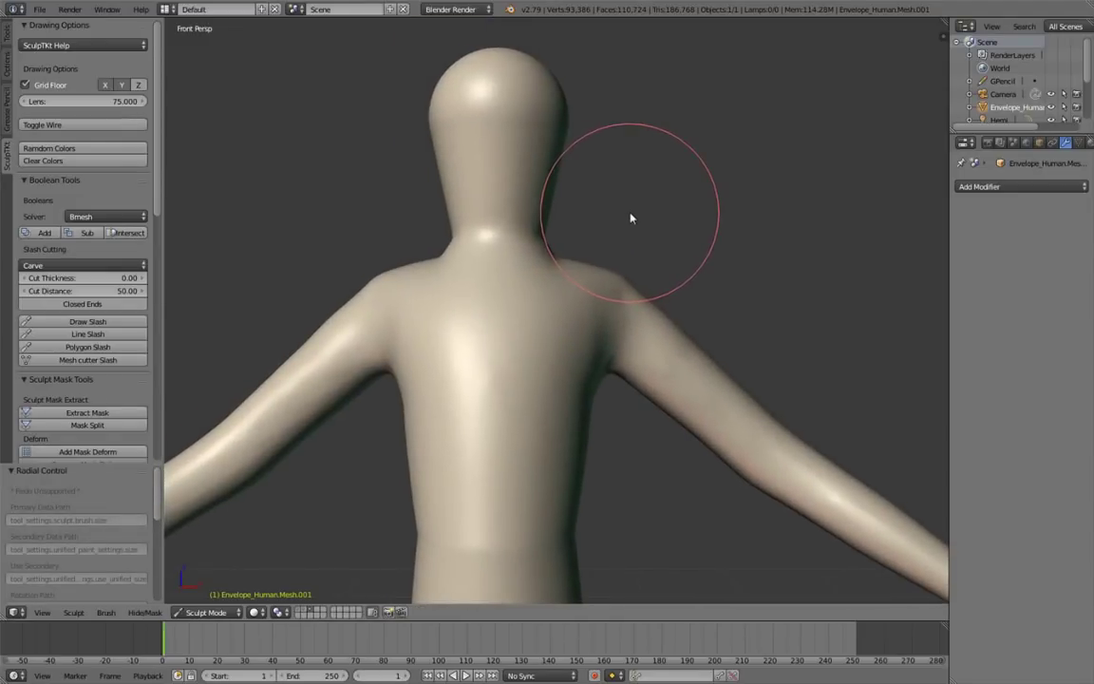
key(KP_5)
ctrl+shift+drag(659, 180, 727, 110)
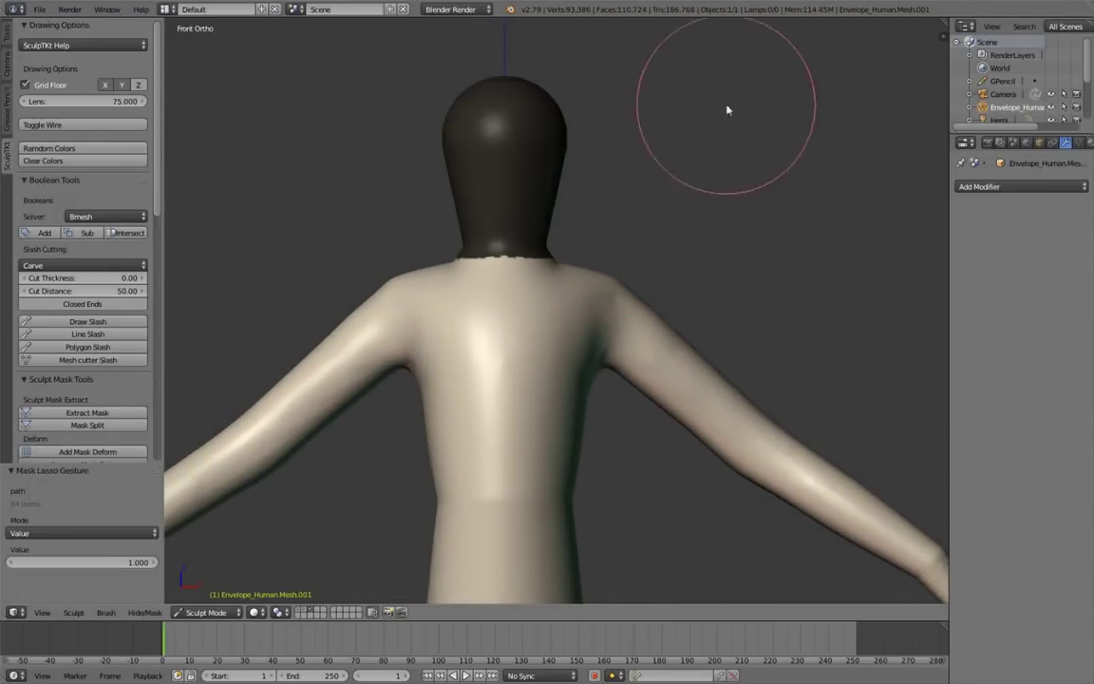
shift+middle_drag(727, 110, 704, 252)
Step: Split the masked head off with Mask Split, move it aside and delete it
key(w)
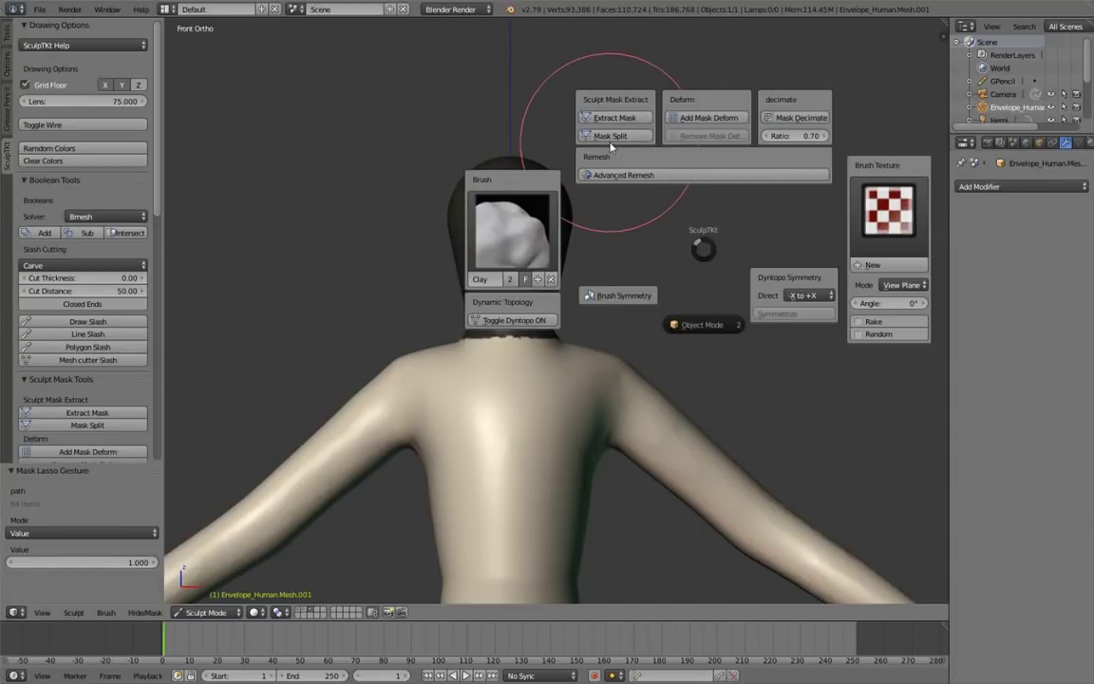
click(705, 310)
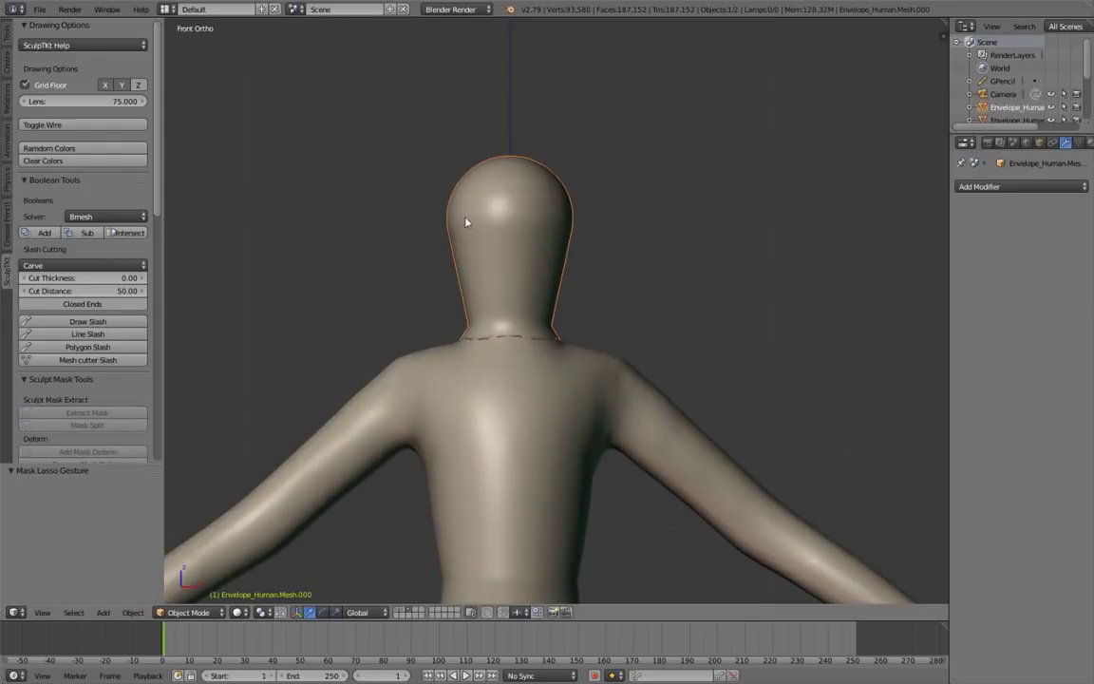
key(g)
click(737, 251)
key(Delete)
scroll(727, 373, down, 3)
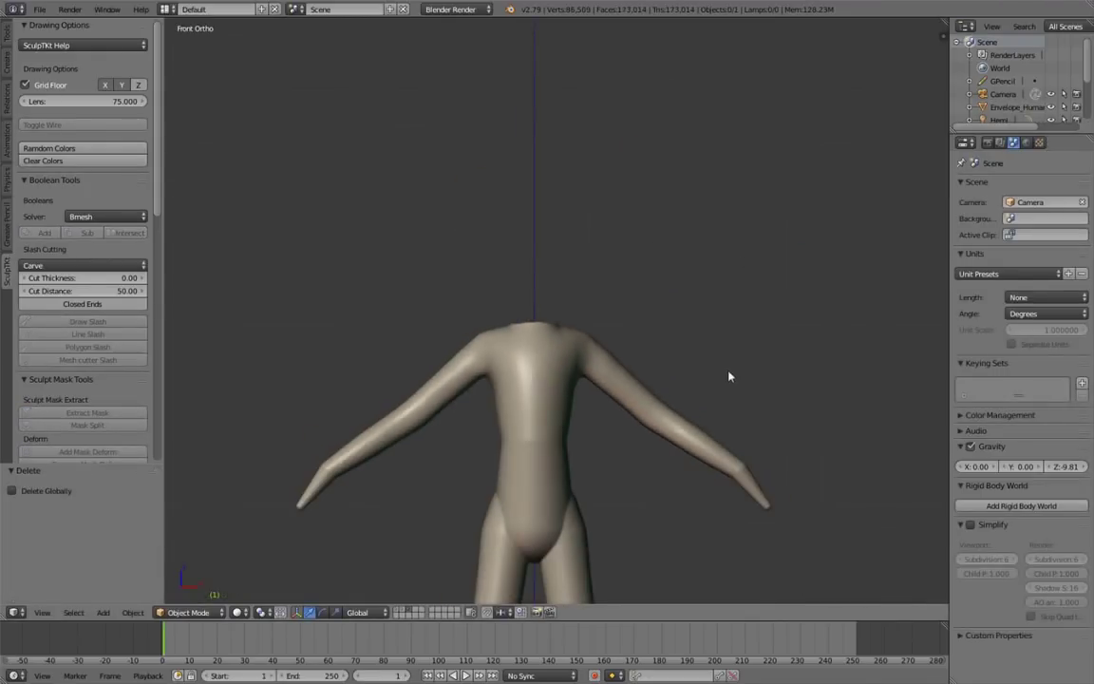
key(shift+a)
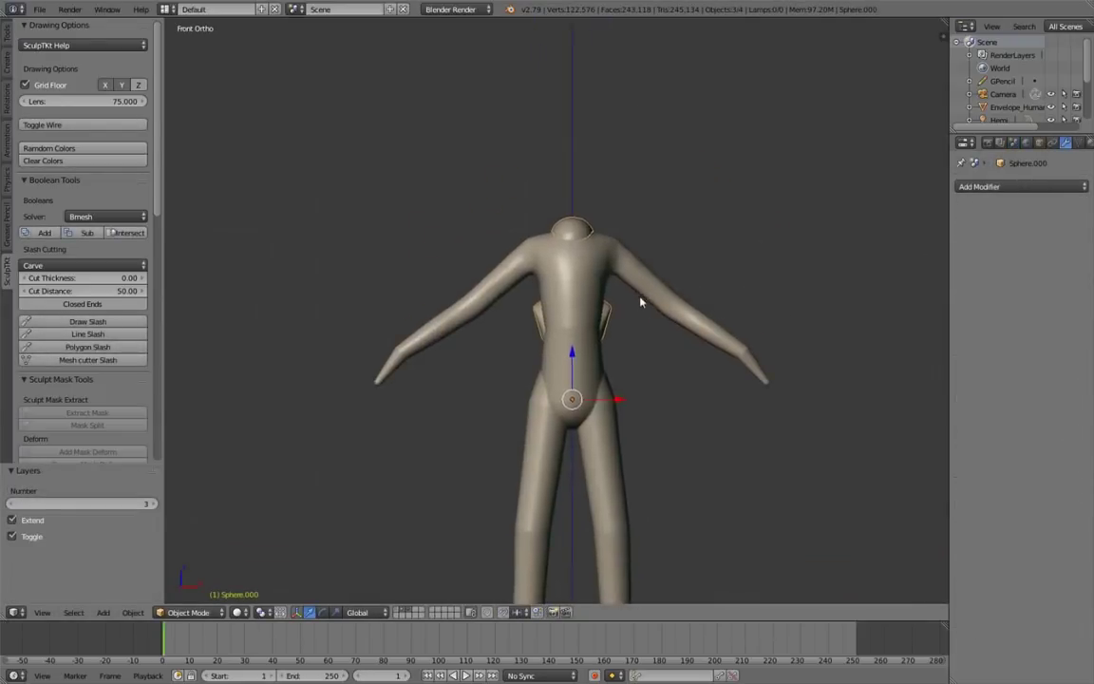
Step: Set the head bust down onto the body's neck, checking it from the right side
click(630, 234)
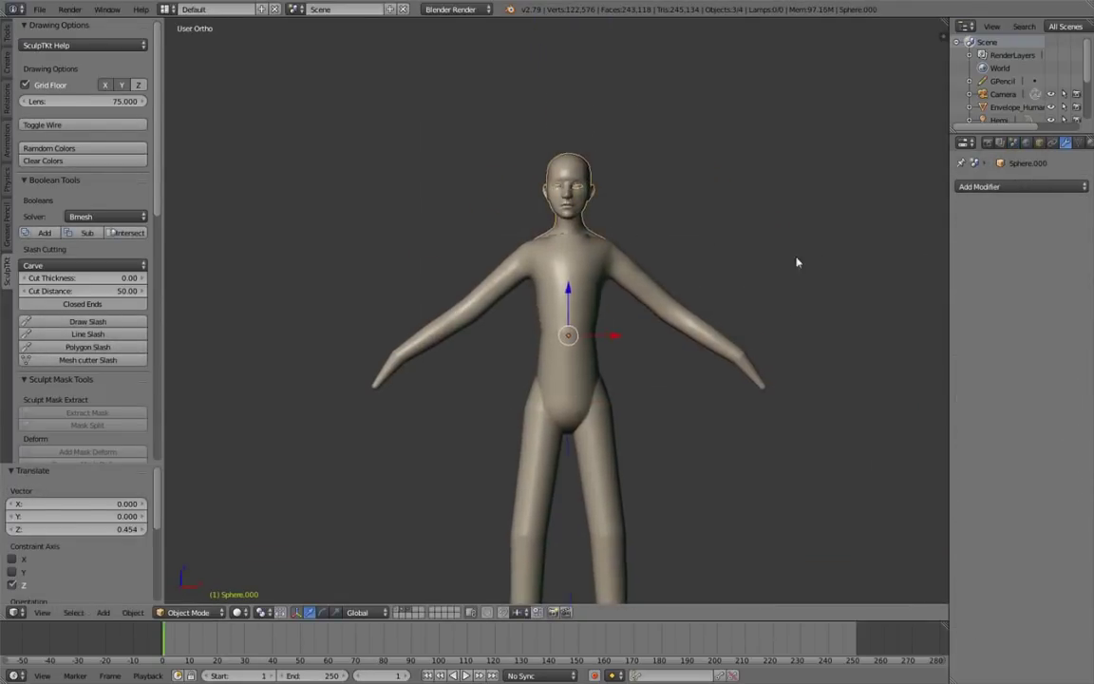
middle_drag(796, 262, 694, 266)
key(KP_3)
scroll(691, 261, up, 3)
mouse_move(594, 269)
shift+middle_down()
mouse_move(635, 287)
mouse_move(773, 278)
mouse_move(197, 293)
mouse_move(313, 293)
shift+middle_up()
scroll(656, 287, down, 3)
middle_drag(244, 296, 714, 294)
Step: Union the head and body into one mesh with the SculpTKt Boolean Add
key(a)
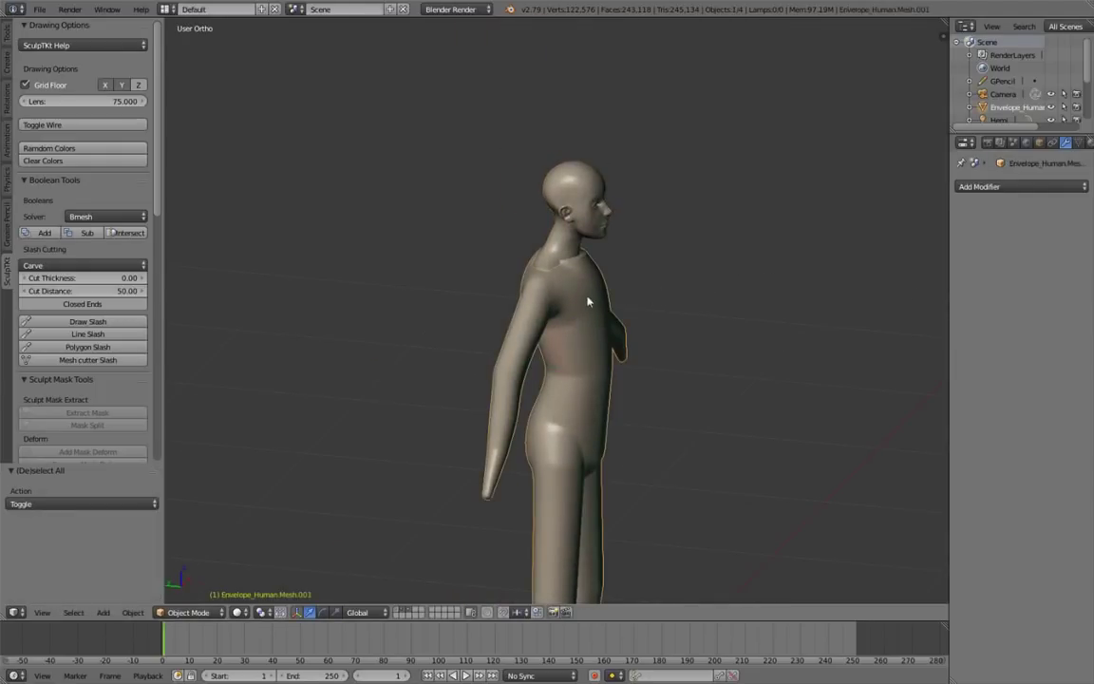
key(w)
mouse_move(451, 233)
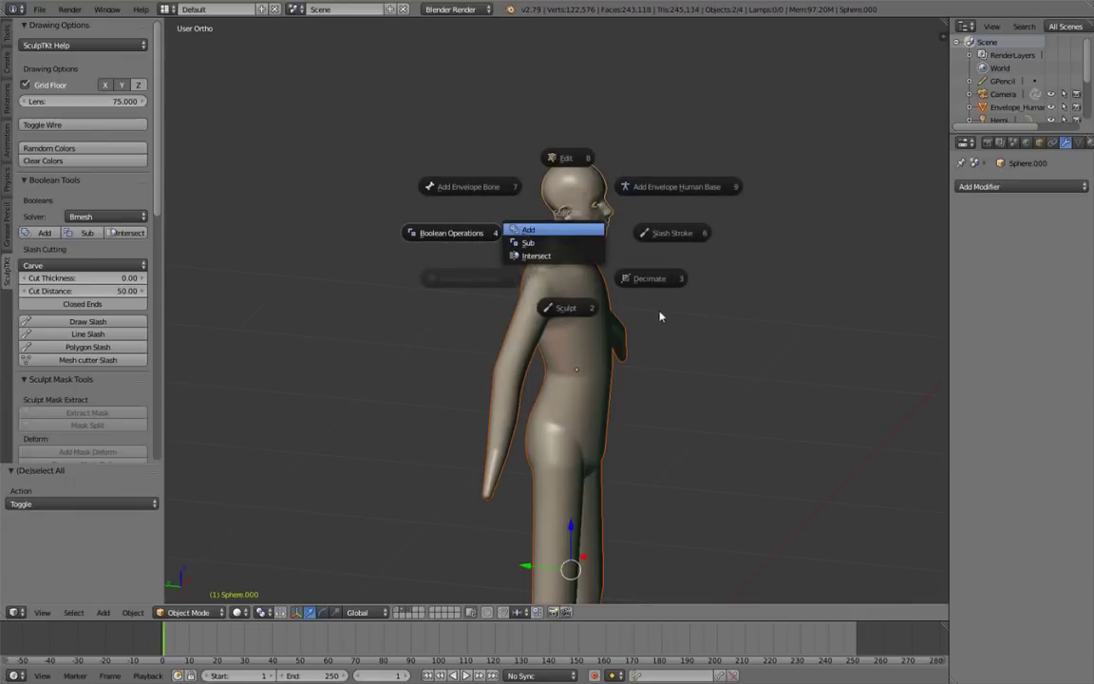
key(Return)
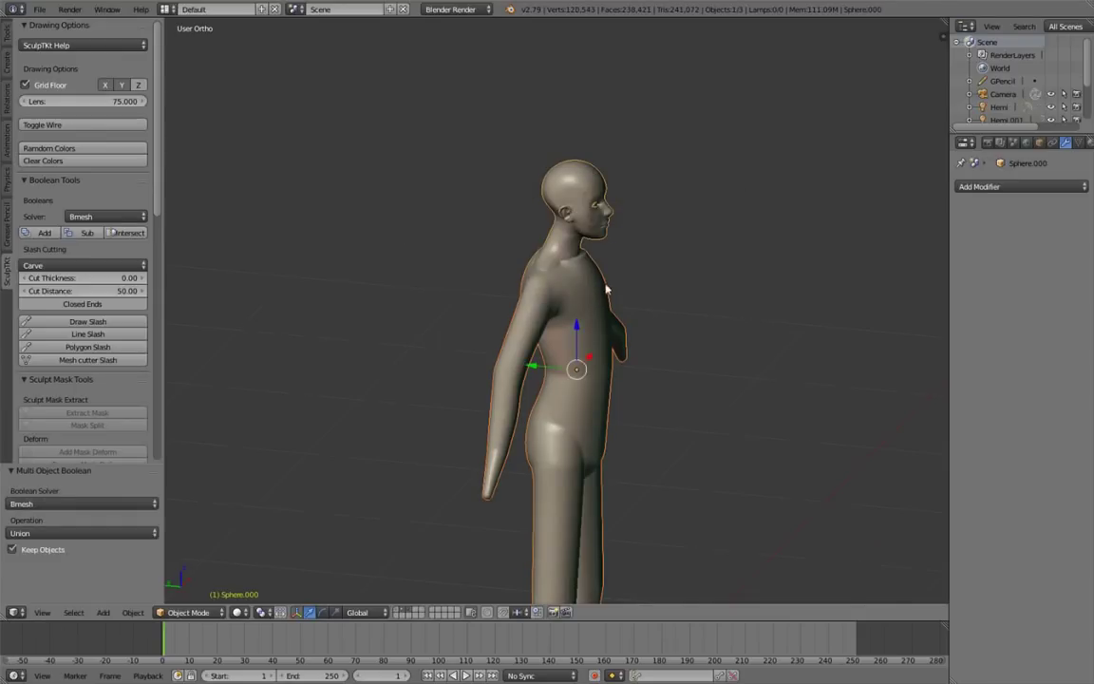
scroll(605, 289, up, 4)
key(z)
mouse_move(626, 312)
middle_down()
mouse_move(746, 314)
mouse_move(576, 317)
middle_up()
key(z)
Step: Smooth the neck seam at the base, near the chest and over the shoulder
key(Tab)
click(642, 156)
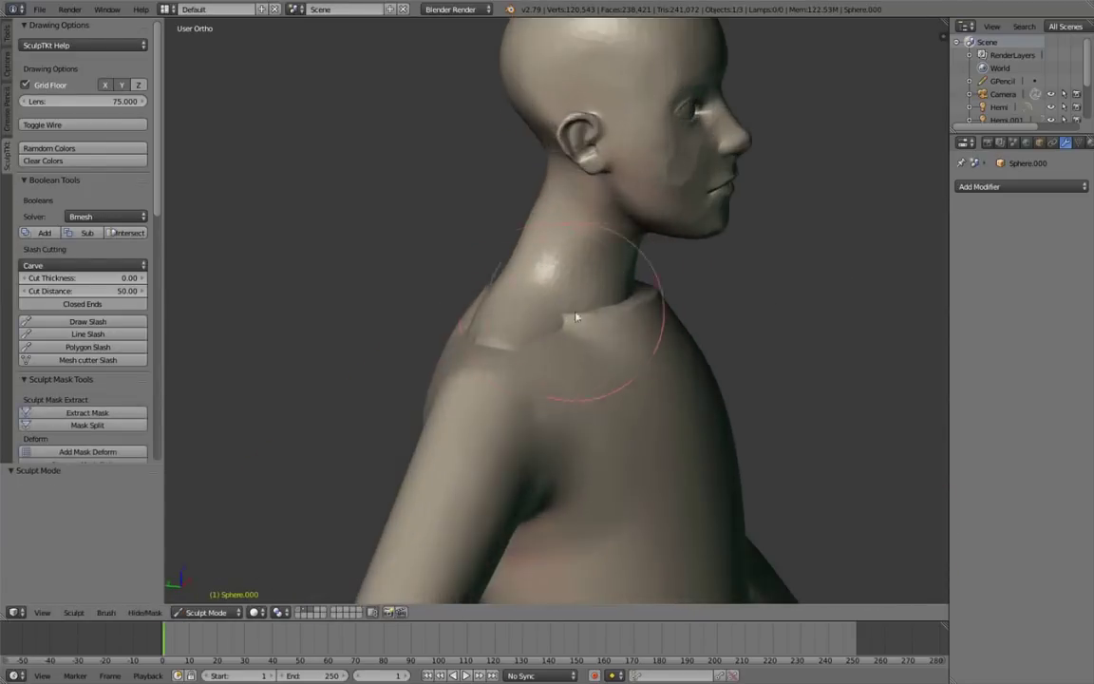
mouse_move(575, 317)
shift+mouse_down()
mouse_move(599, 344)
mouse_move(556, 367)
shift+mouse_up()
middle_drag(654, 324, 597, 343)
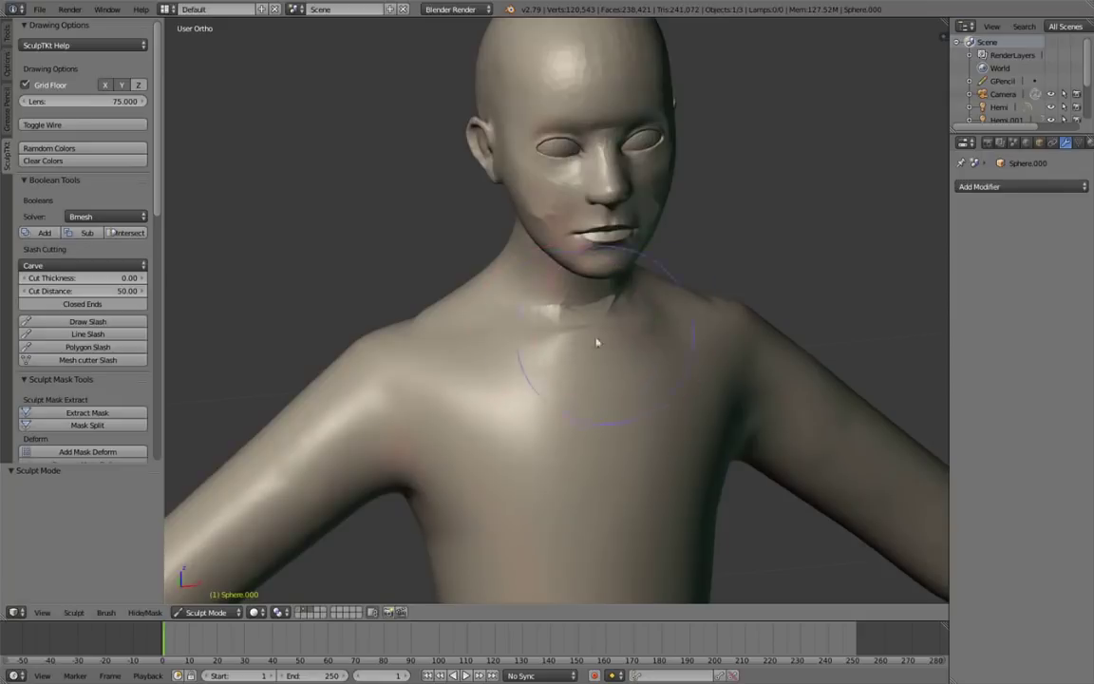
shift+drag(598, 337, 527, 406)
middle_drag(522, 407, 712, 397)
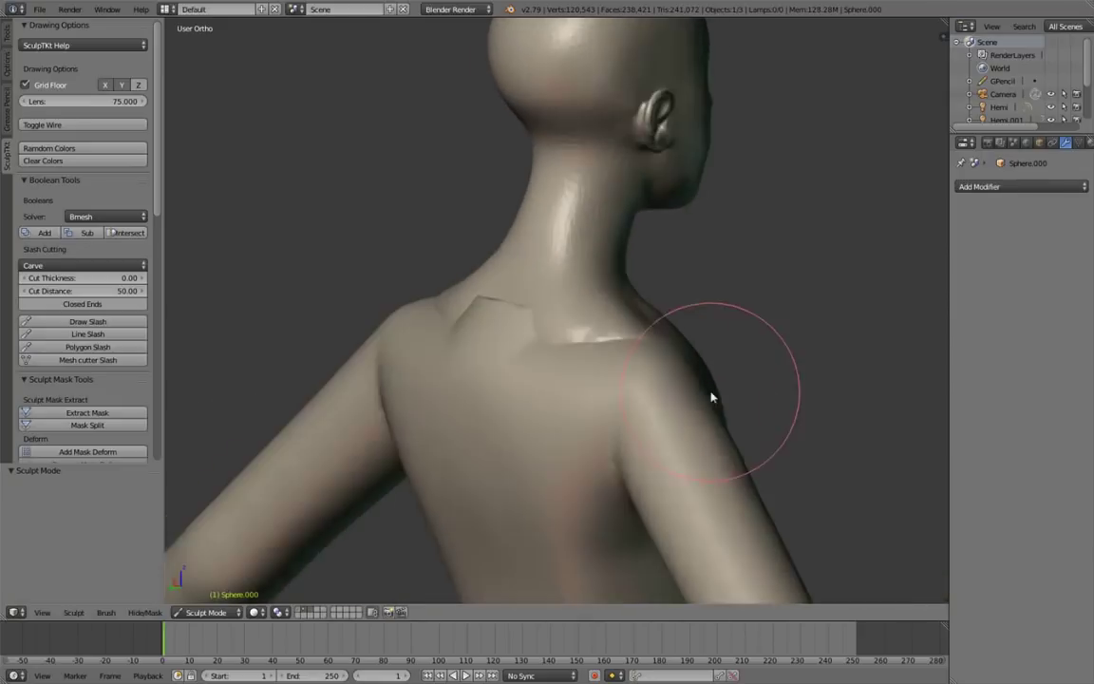
shift+drag(568, 344, 526, 302)
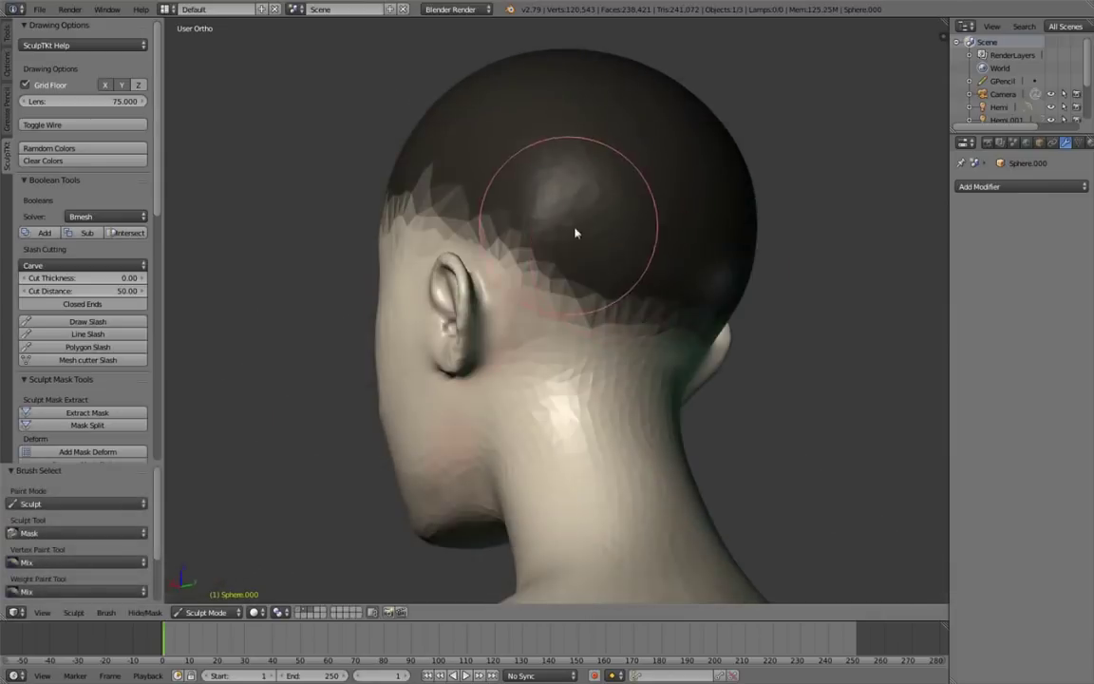
Step: Extract the scalp mask into a separate solidified hair shell, Sphere.002, using Extract Mask
middle_drag(611, 195, 688, 225)
key(w)
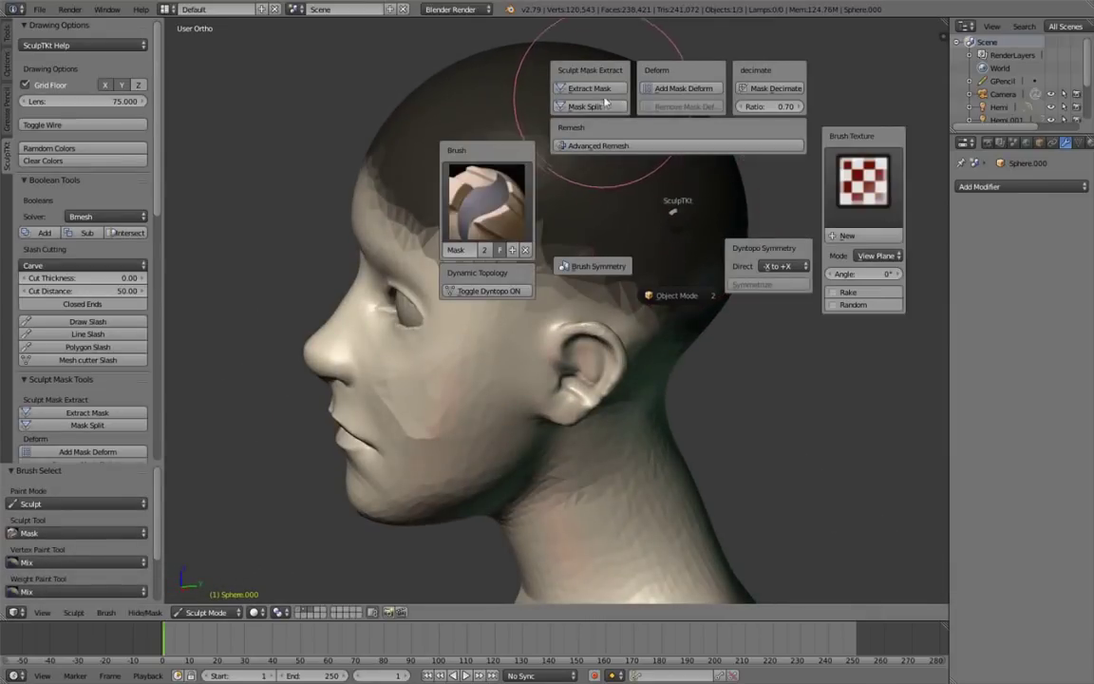
click(606, 88)
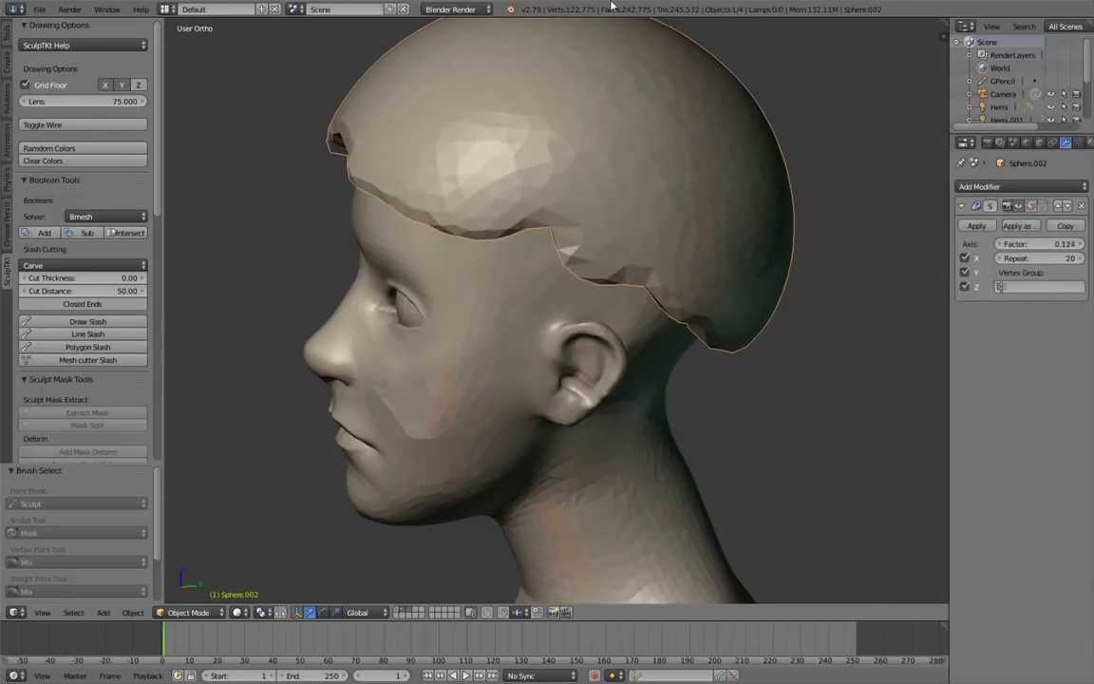
Step: With a bigger brush, reshape the hair shell's surface and smooth the jagged strand down the neck
middle_drag(481, 218, 570, 217)
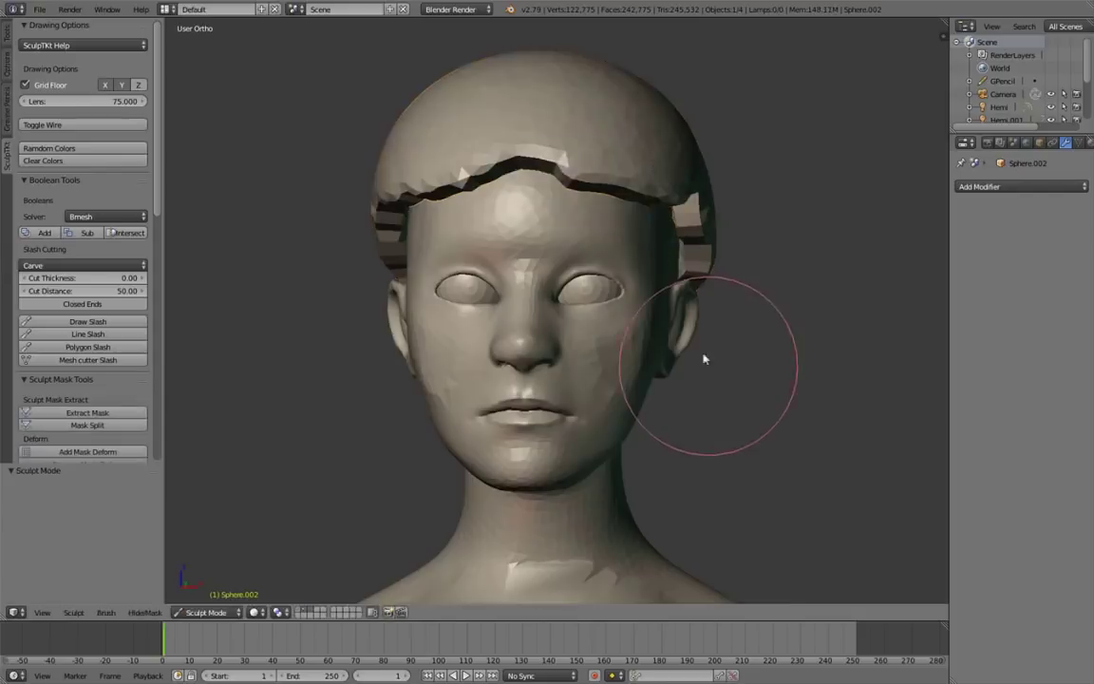
key(f)
click(570, 318)
middle_drag(571, 317, 546, 201)
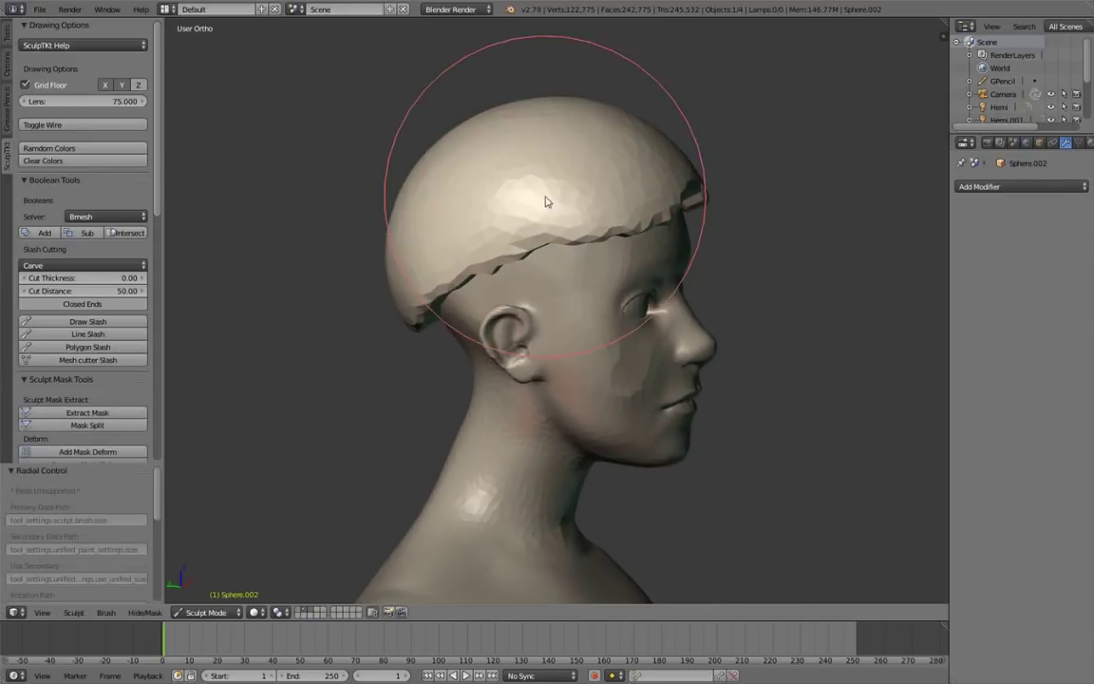
drag(557, 222, 503, 245)
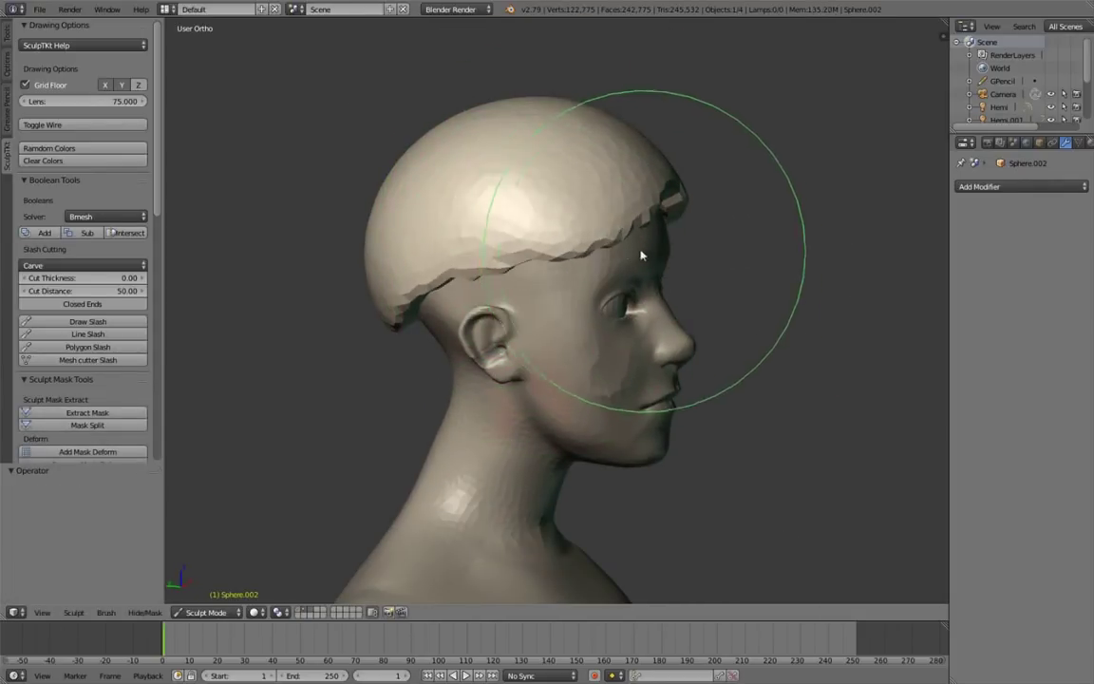
scroll(556, 220, up, 3)
scroll(557, 220, down, 5)
mouse_move(456, 260)
middle_down()
mouse_move(427, 268)
mouse_move(498, 373)
middle_up()
shift+drag(499, 373, 480, 384)
Step: Adjust the brush radius and review the hair shell from back, three-quarter and side views
mouse_move(479, 385)
middle_down()
mouse_move(497, 302)
mouse_move(561, 269)
mouse_move(632, 285)
mouse_move(806, 281)
middle_up()
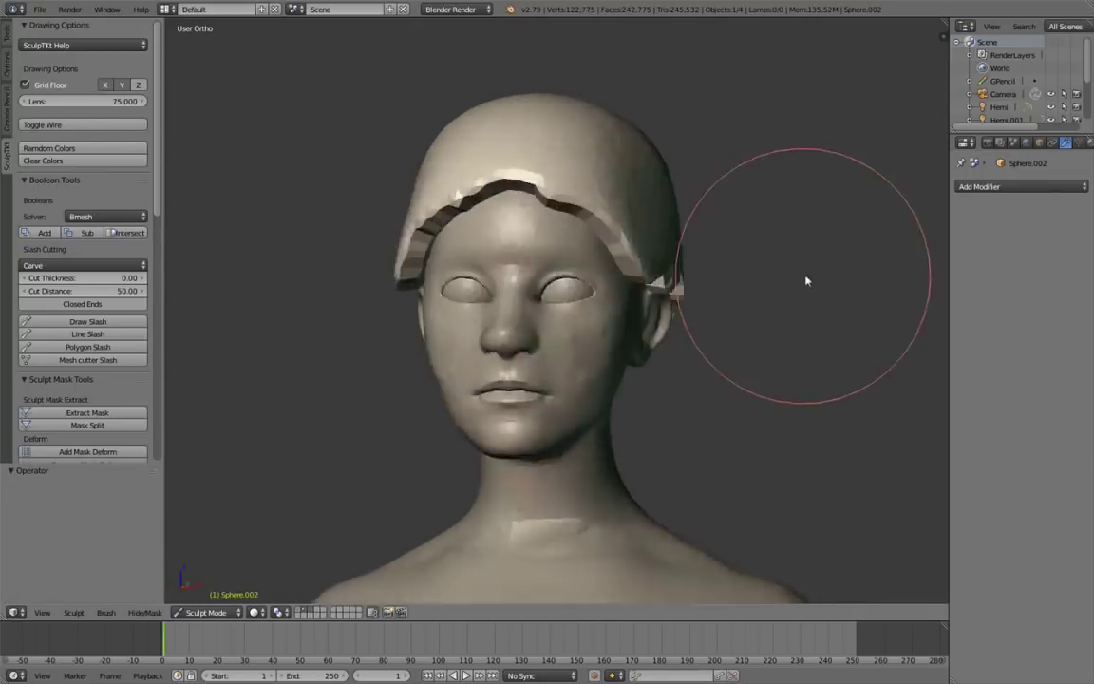
scroll(806, 281, up, 2)
key(f)
click(608, 264)
mouse_move(608, 264)
middle_down()
mouse_move(474, 243)
mouse_move(575, 249)
mouse_move(591, 264)
mouse_move(542, 276)
mouse_move(662, 361)
mouse_move(634, 379)
mouse_move(464, 422)
mouse_move(422, 518)
middle_up()
mouse_move(446, 446)
middle_down()
mouse_move(428, 464)
mouse_move(466, 415)
middle_up()
scroll(471, 411, up, 2)
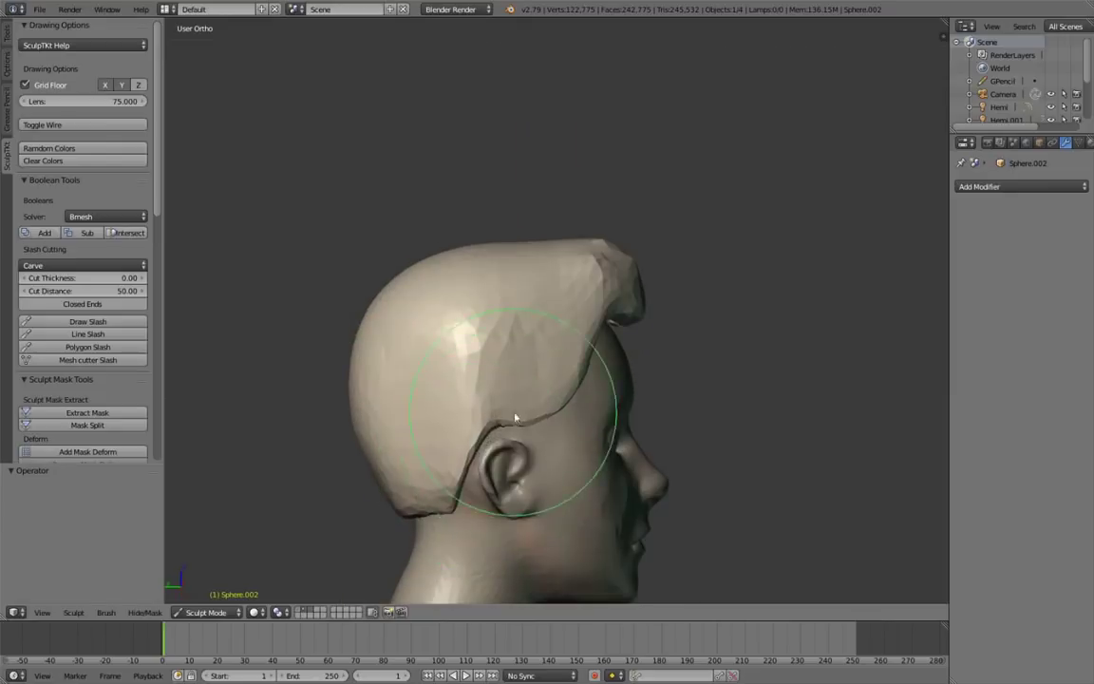
scroll(462, 370, up, 2)
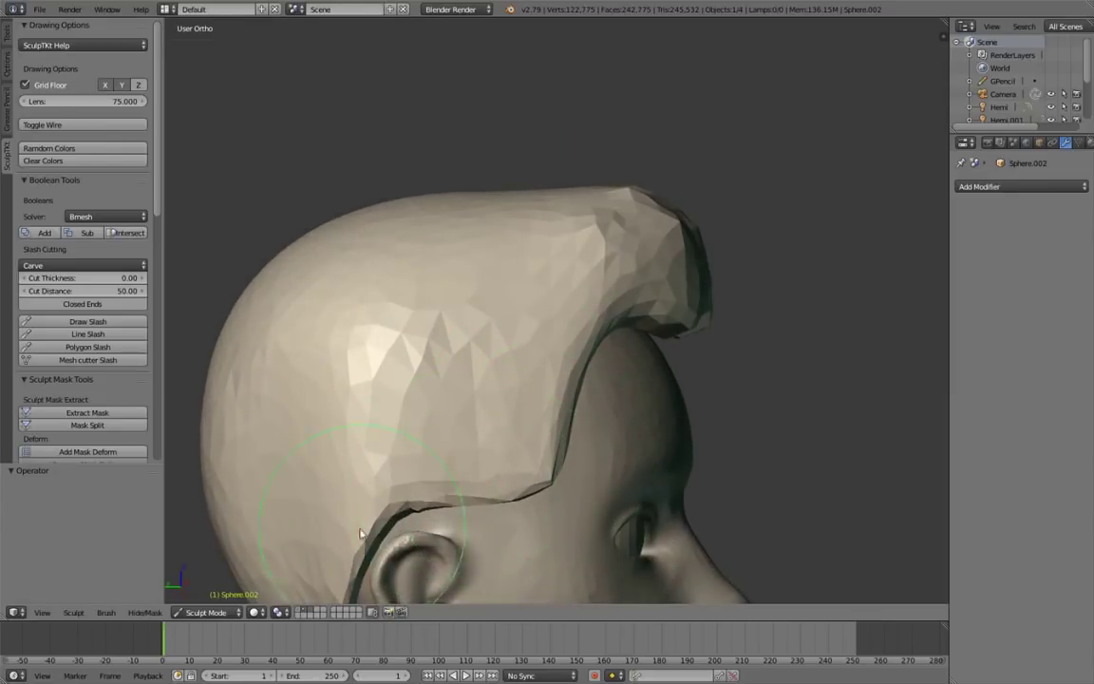